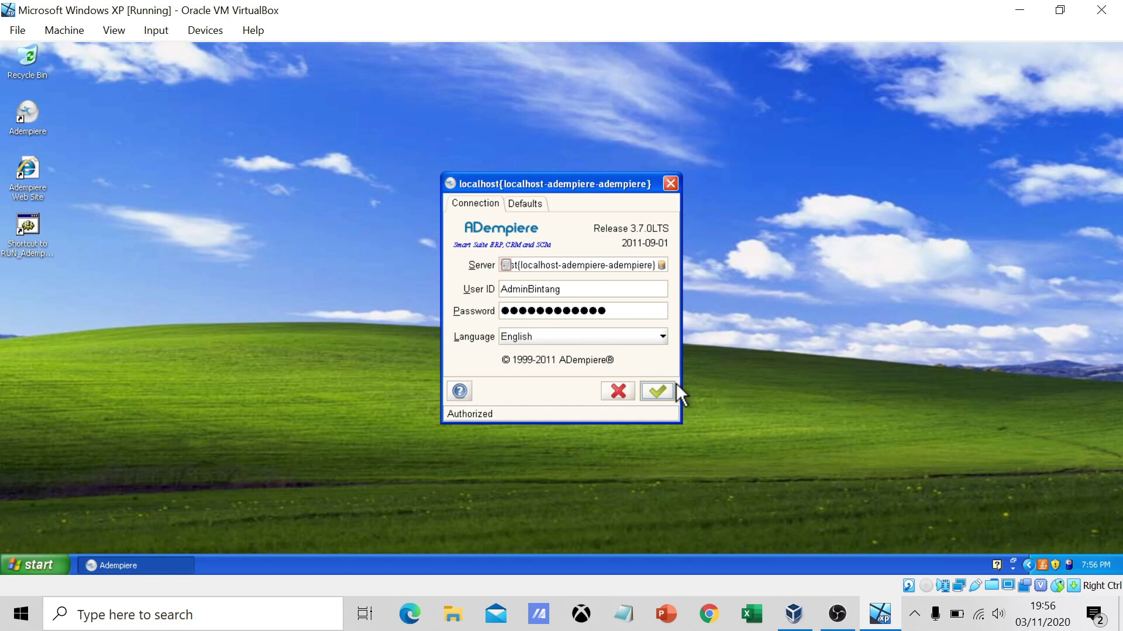
# - Log in with the prefilled credentials, role Bintang Corp Admin and organization HQ (Kantor Pusat), and expand the Requisition-to-Invoice folder
pyautogui.click(660, 387)
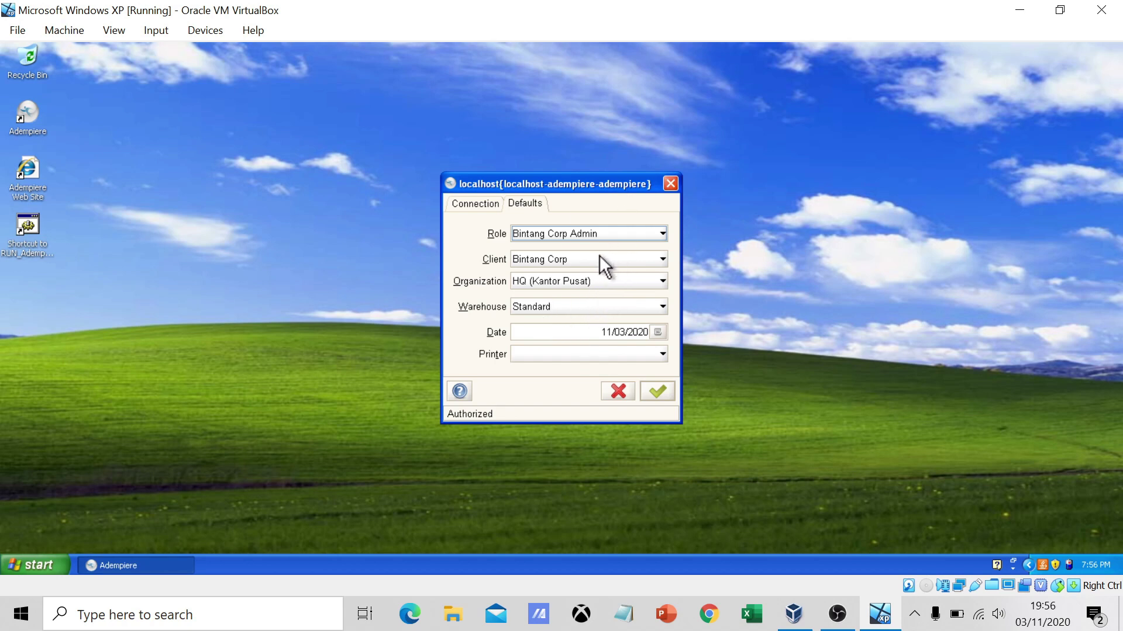
pyautogui.click(661, 397)
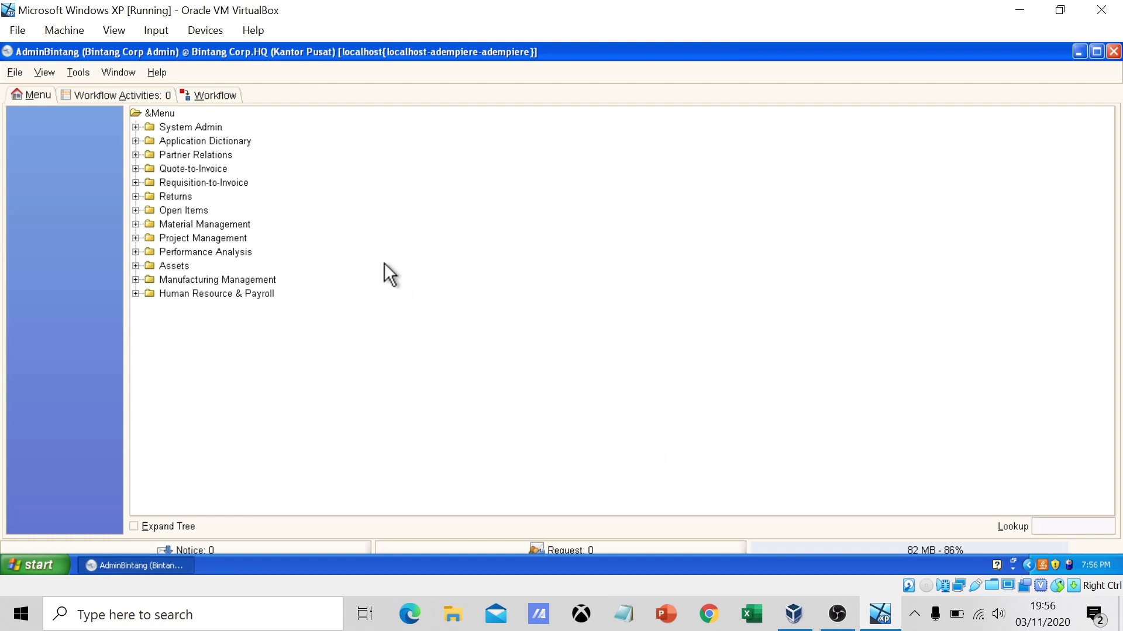
pyautogui.click(240, 181)
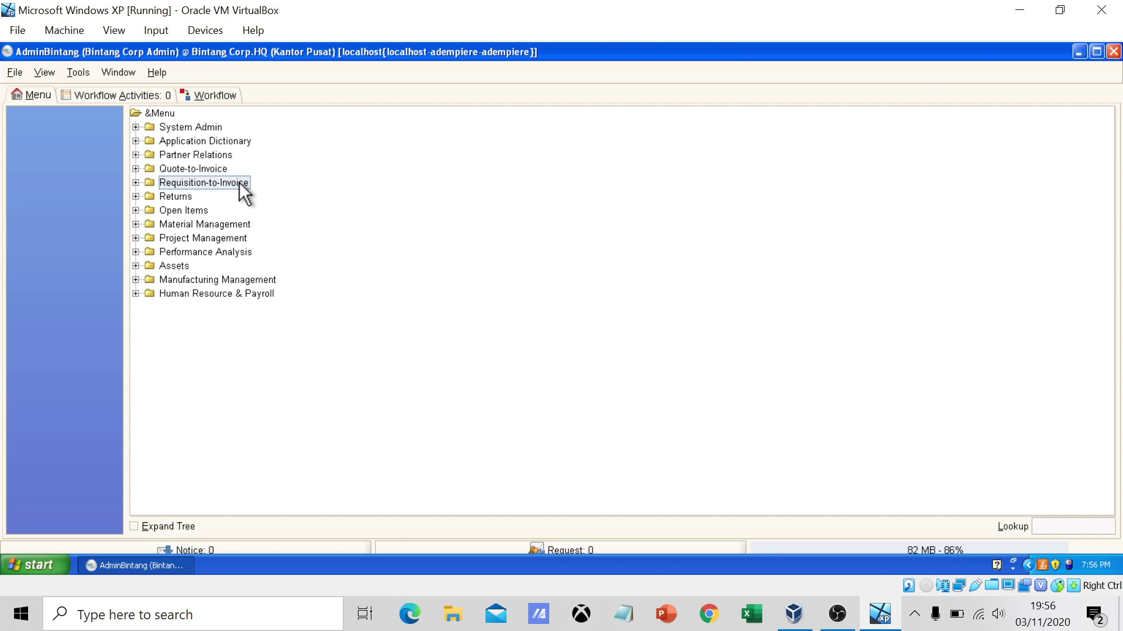
pyautogui.doubleClick(214, 181)
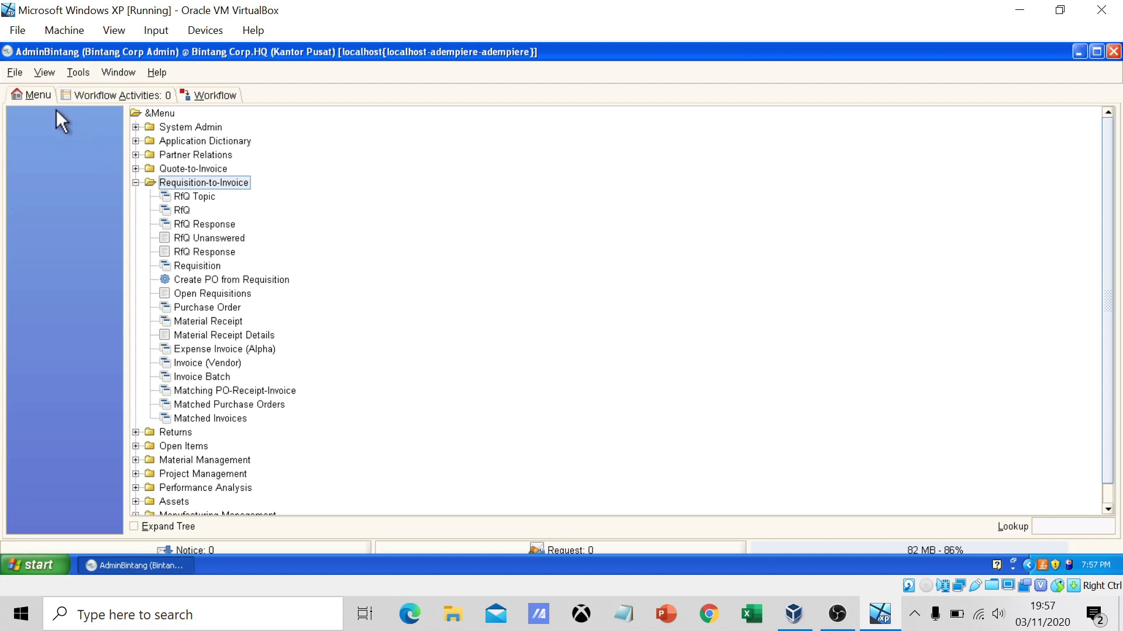
# - Open the product information window and list the products under the 11/03/2020 (IDR) price list version
pyautogui.click(52, 76)
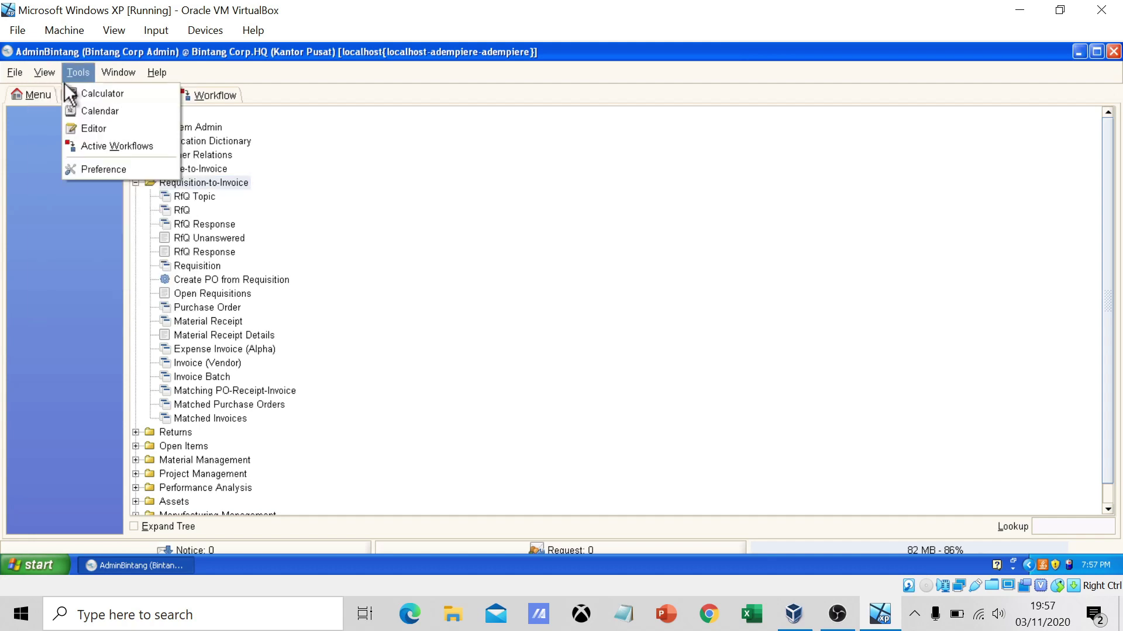
pyautogui.click(40, 94)
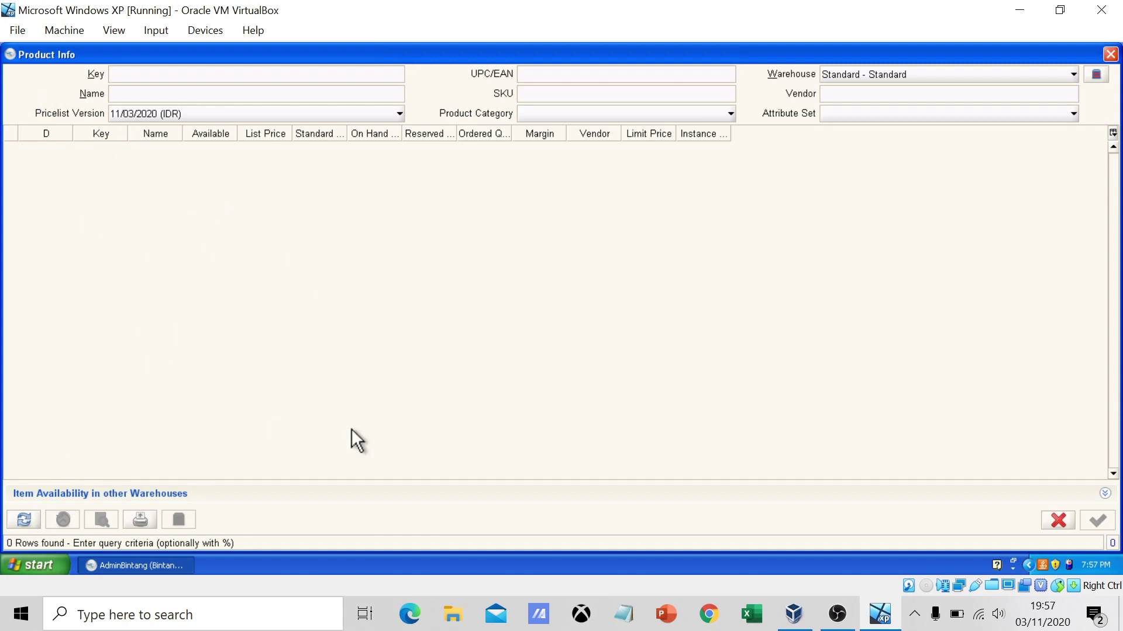
pyautogui.click(24, 519)
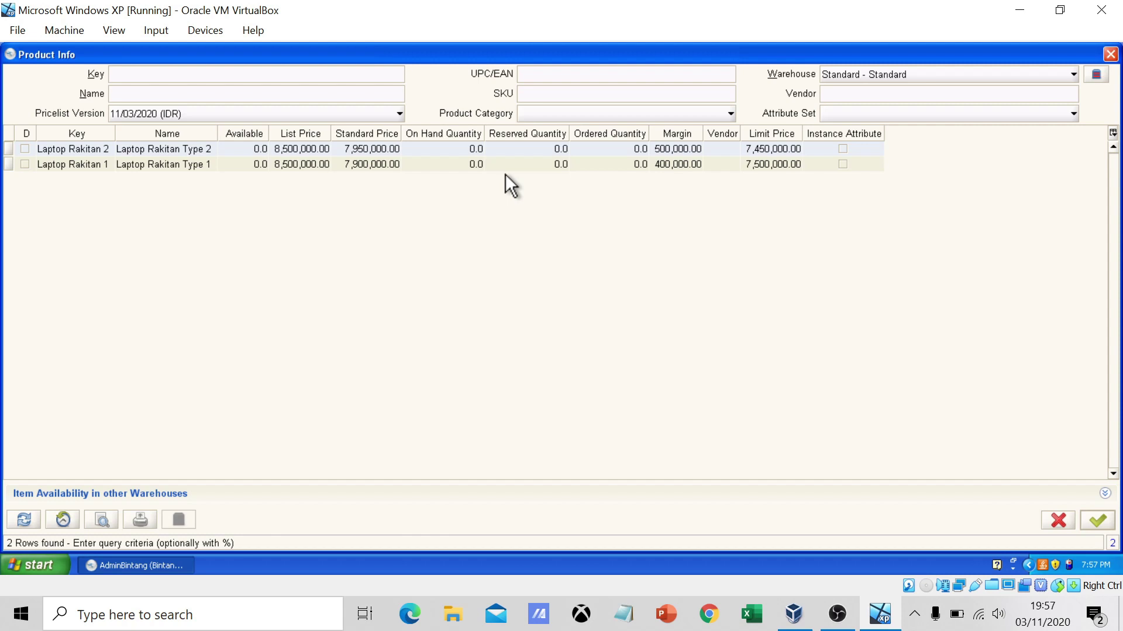
# - Check product stock under price list version Harga Barang Jadi per 1 November 2020 (IDR), for the Standard warehouse and Gudang A - Barang Jadi
pyautogui.click(395, 114)
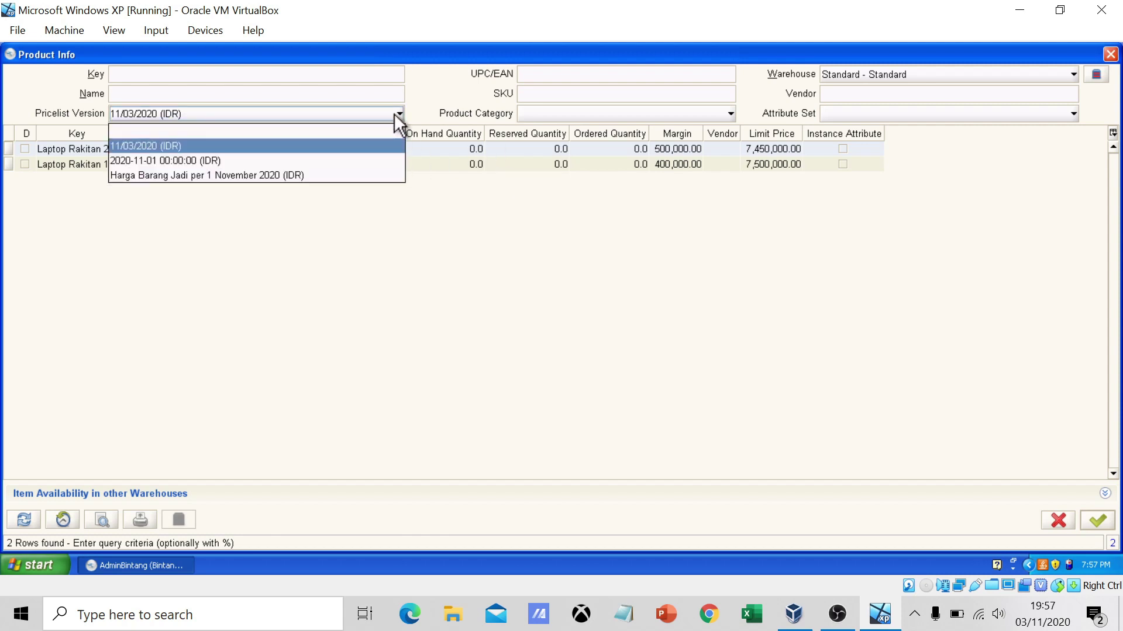
pyautogui.click(348, 177)
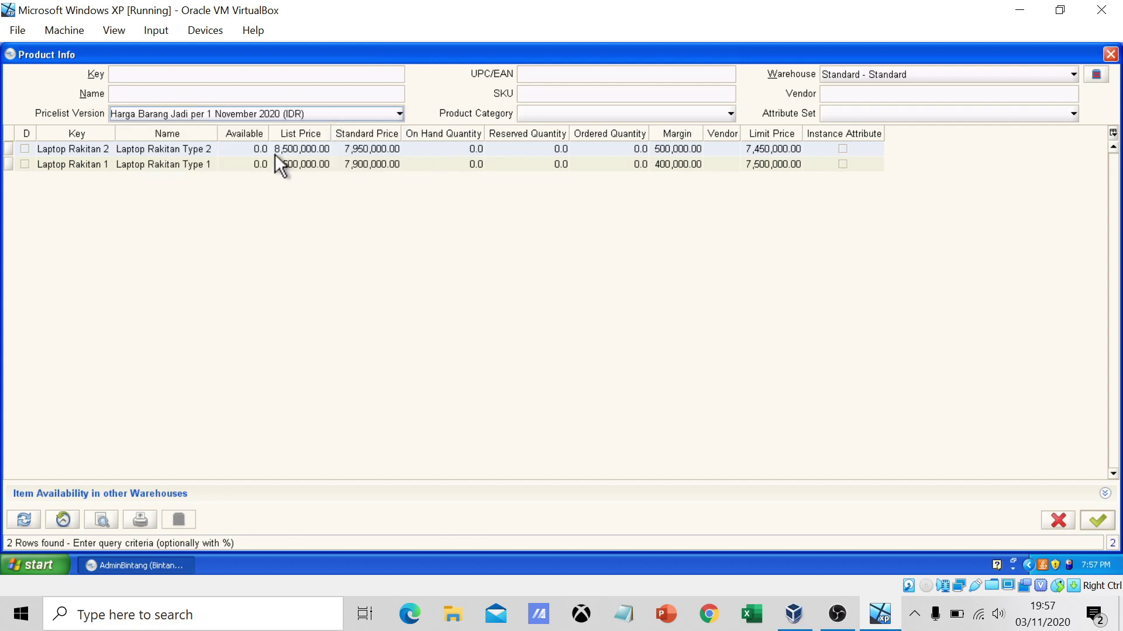
pyautogui.click(17, 520)
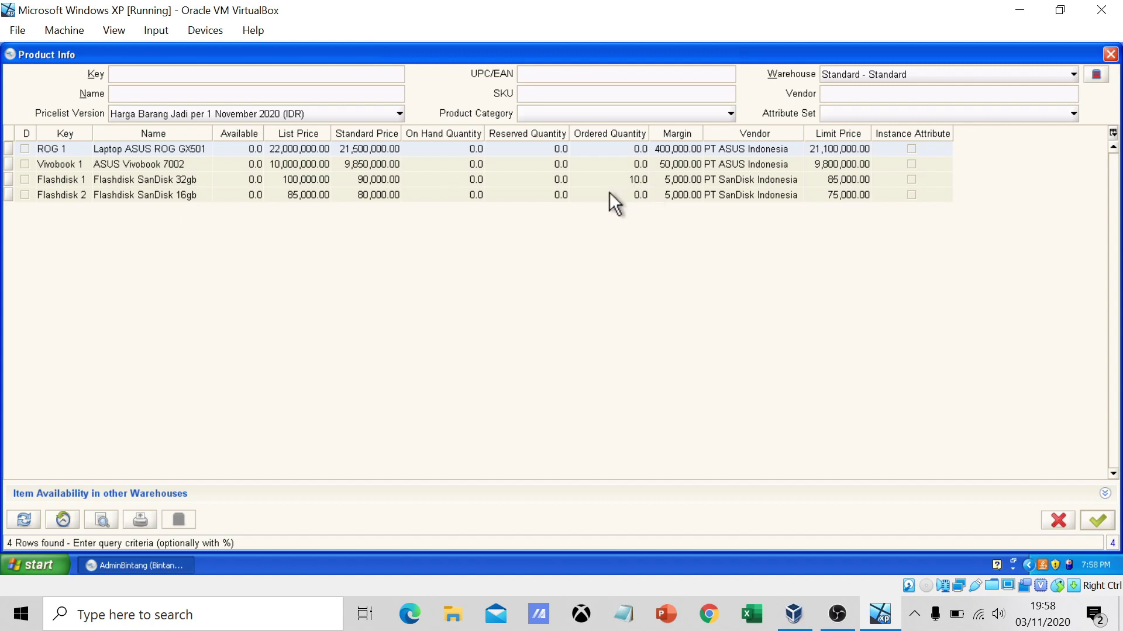
pyautogui.click(855, 71)
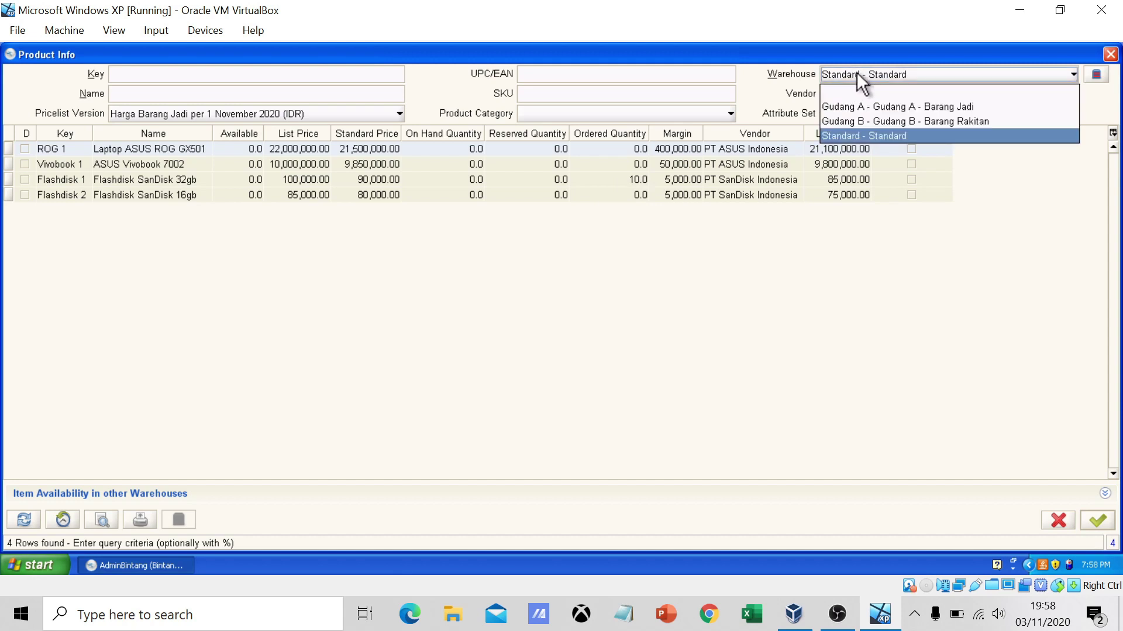
pyautogui.click(902, 108)
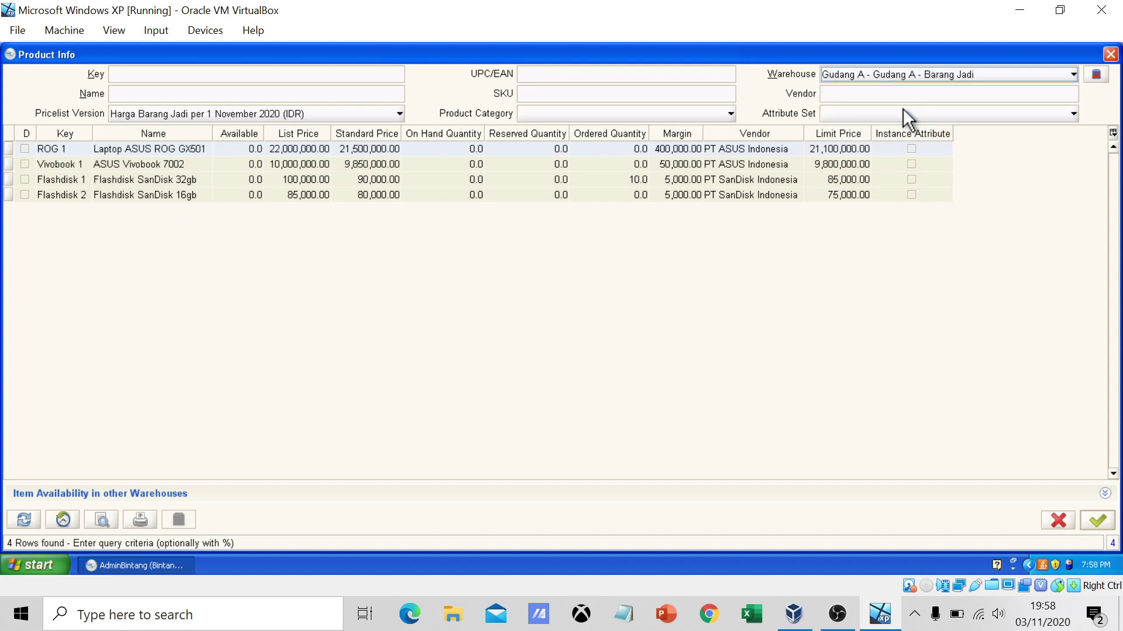
pyautogui.click(24, 521)
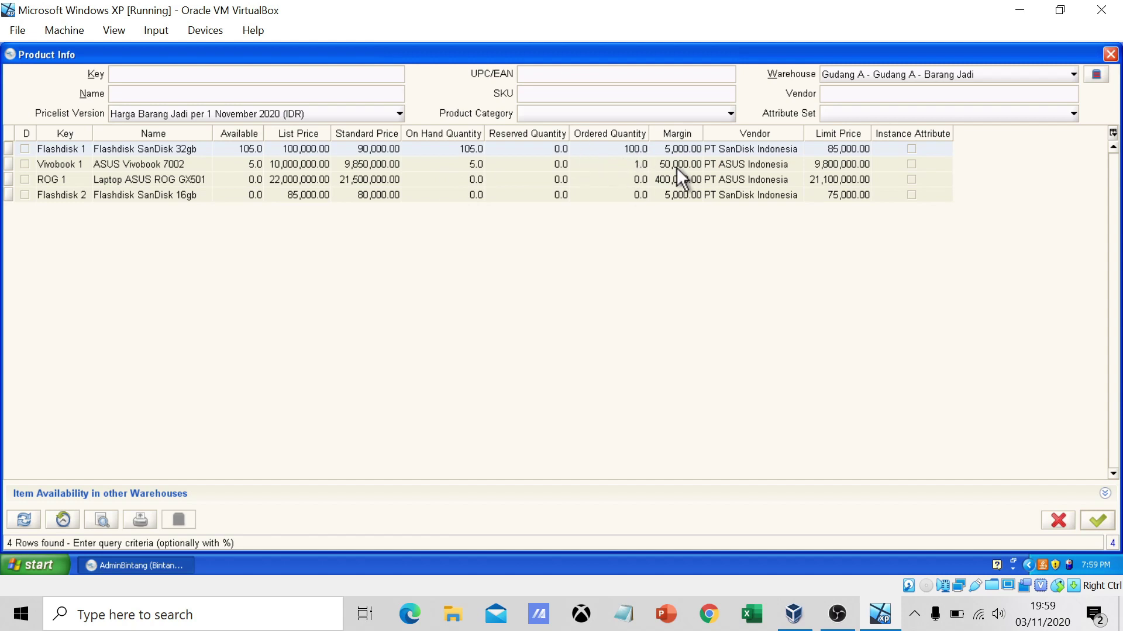
pyautogui.click(1110, 54)
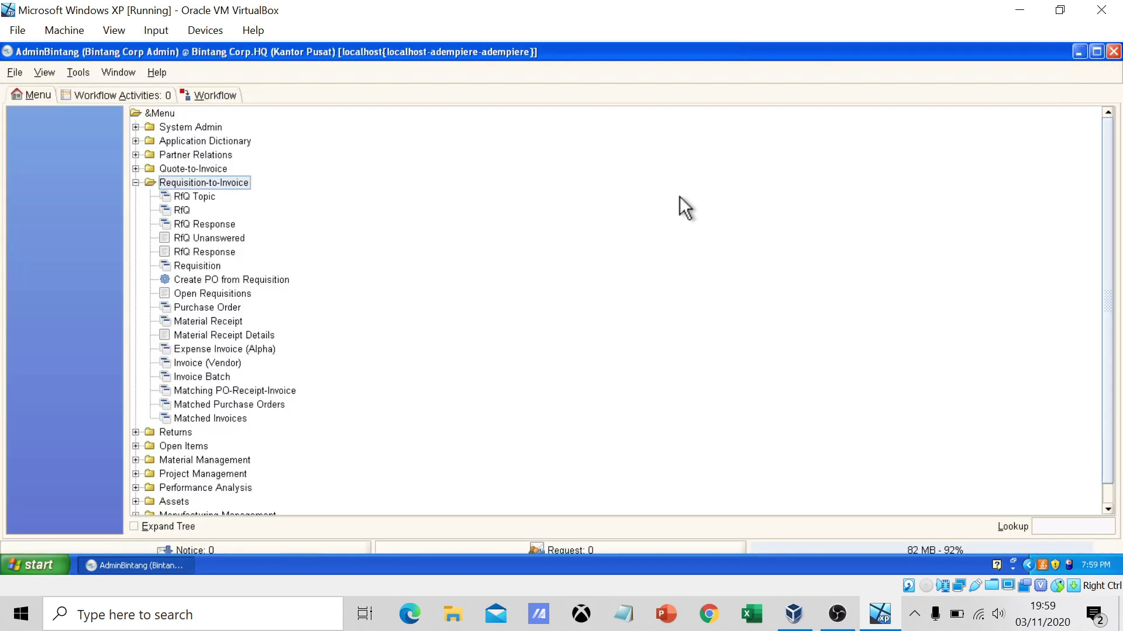
# - Start a new Material Receipt record with document type MM Receipt
pyautogui.click(233, 324)
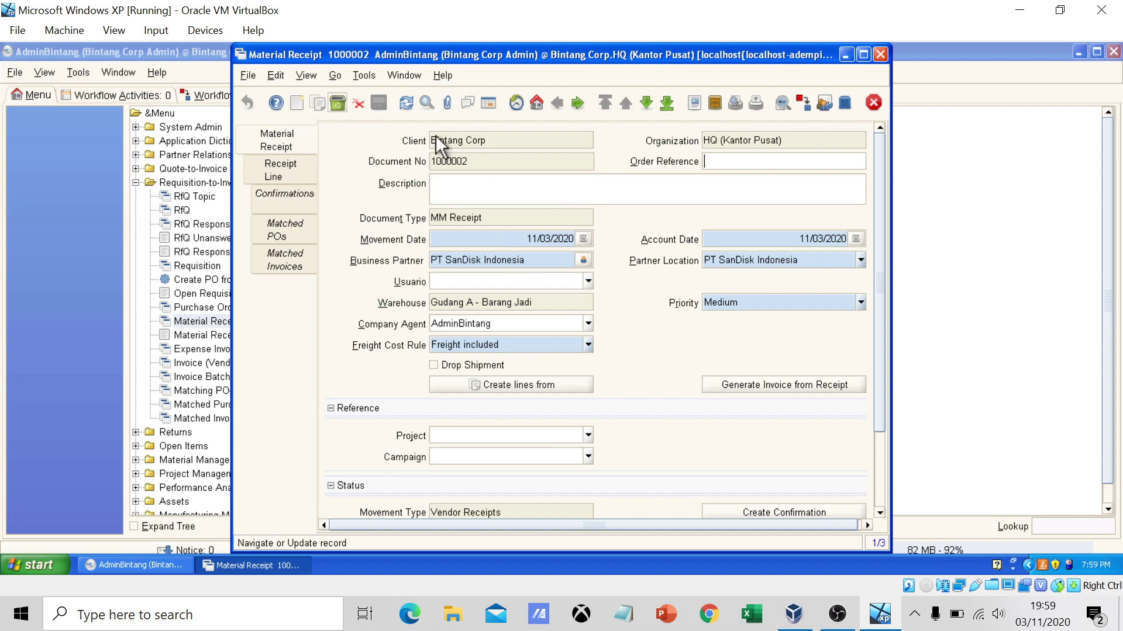
pyautogui.click(303, 104)
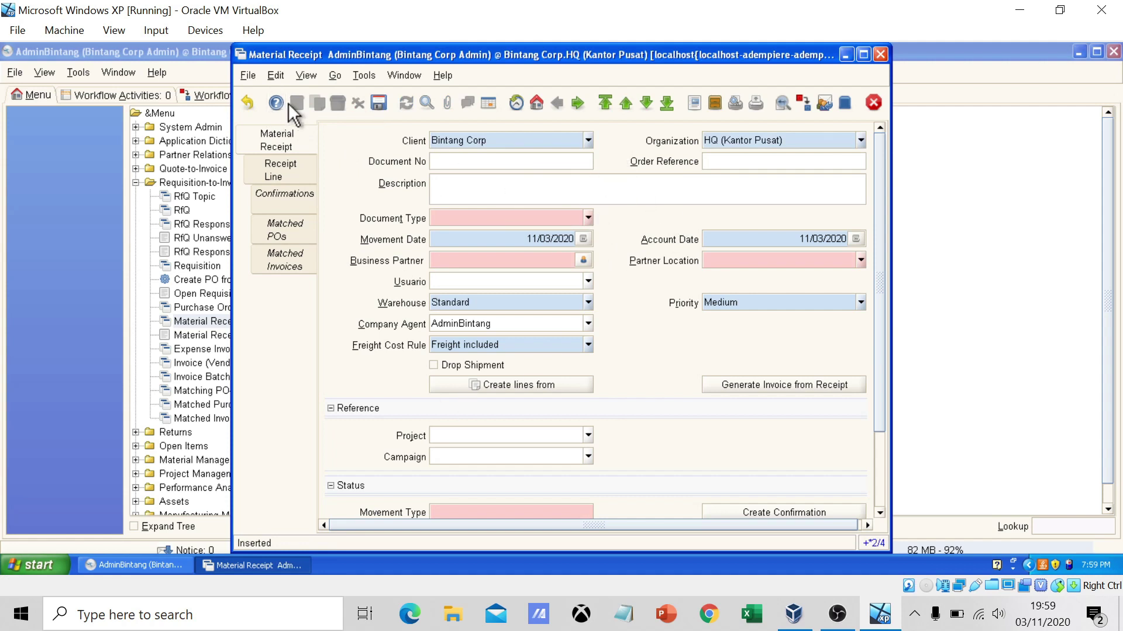
pyautogui.click(588, 219)
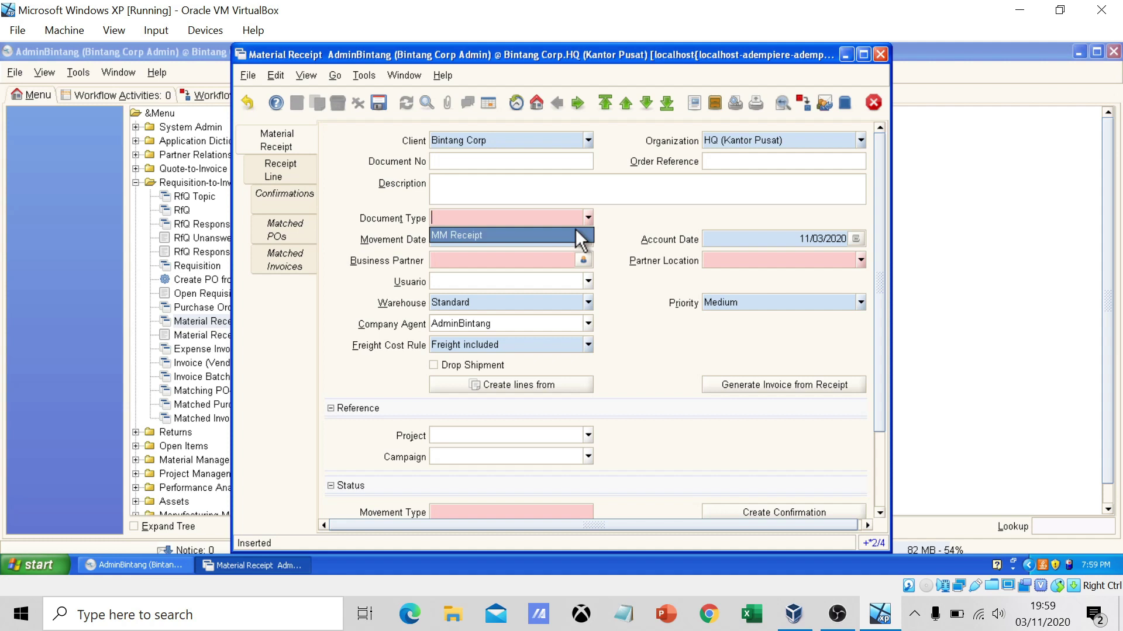
pyautogui.click(579, 235)
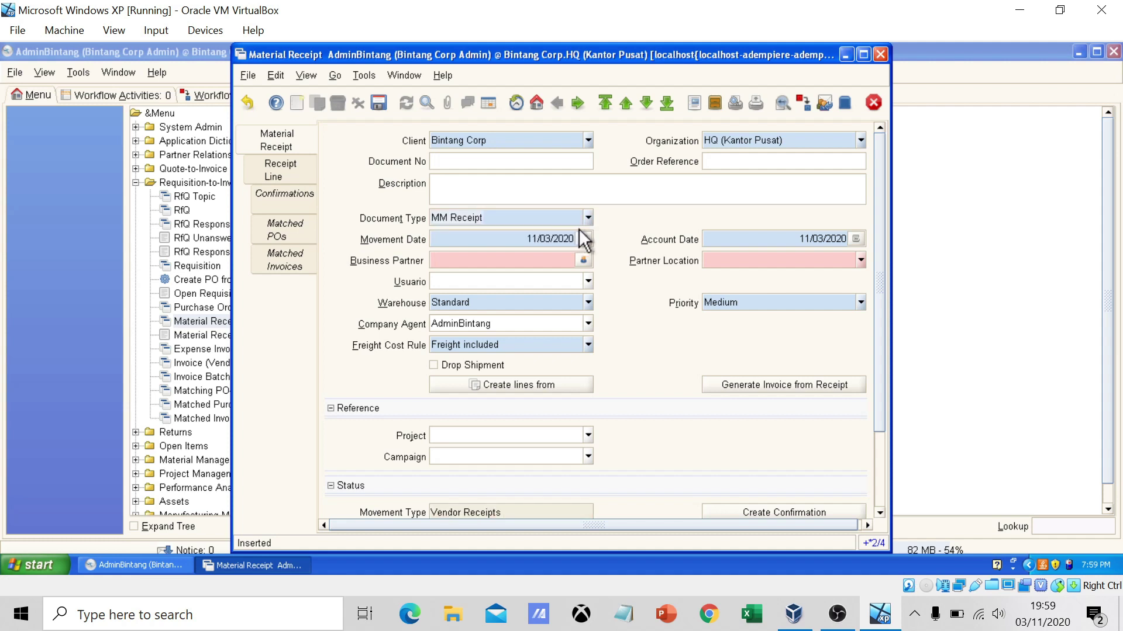
# - Set the receipt's business partner to PT SanDisk Indonesia and its warehouse to Gudang A - Barang Jadi
pyautogui.click(585, 260)
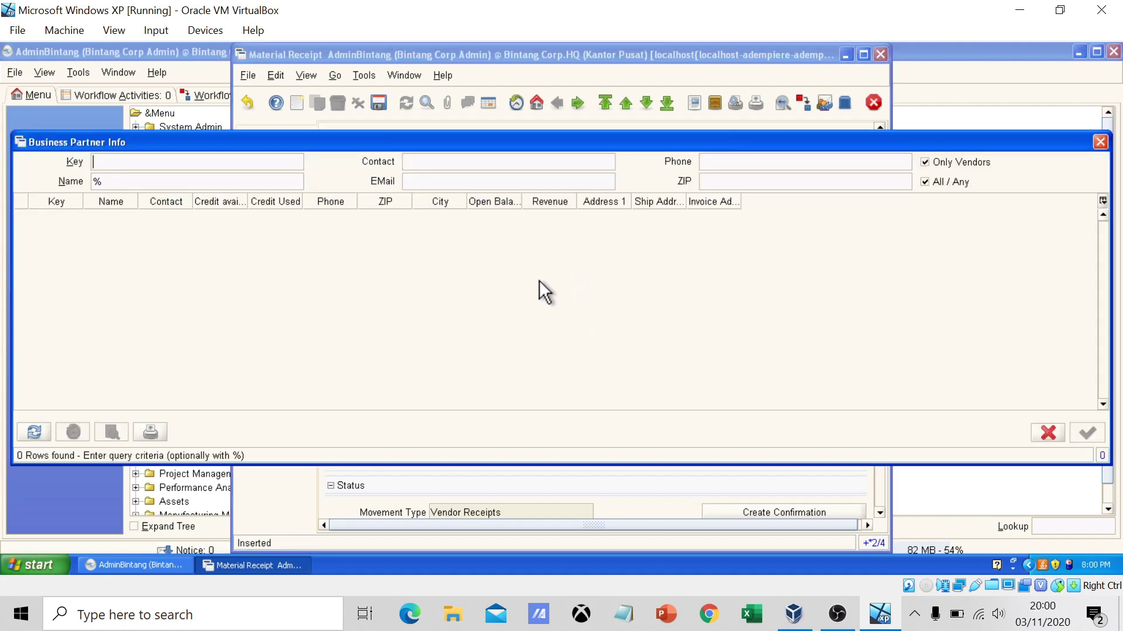
pyautogui.click(33, 432)
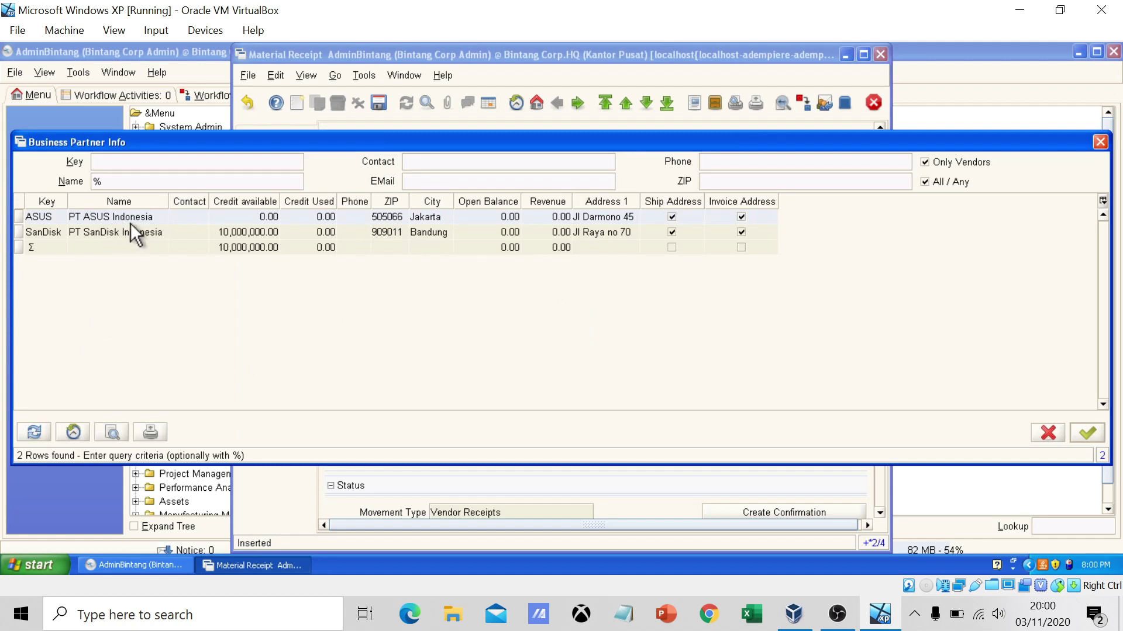
pyautogui.doubleClick(117, 231)
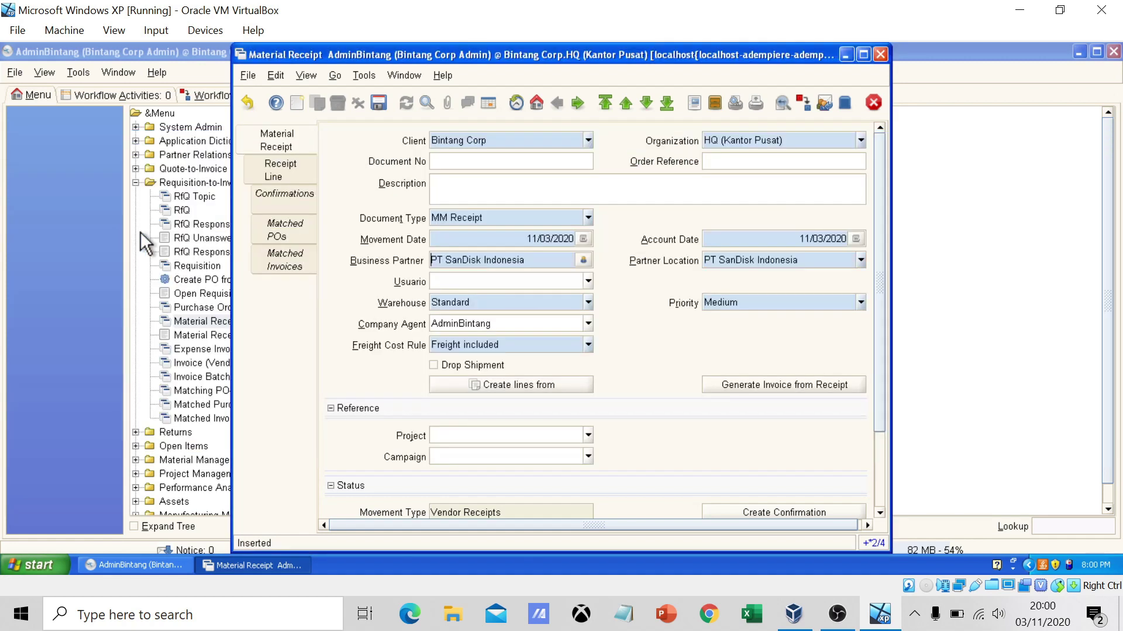
pyautogui.click(587, 300)
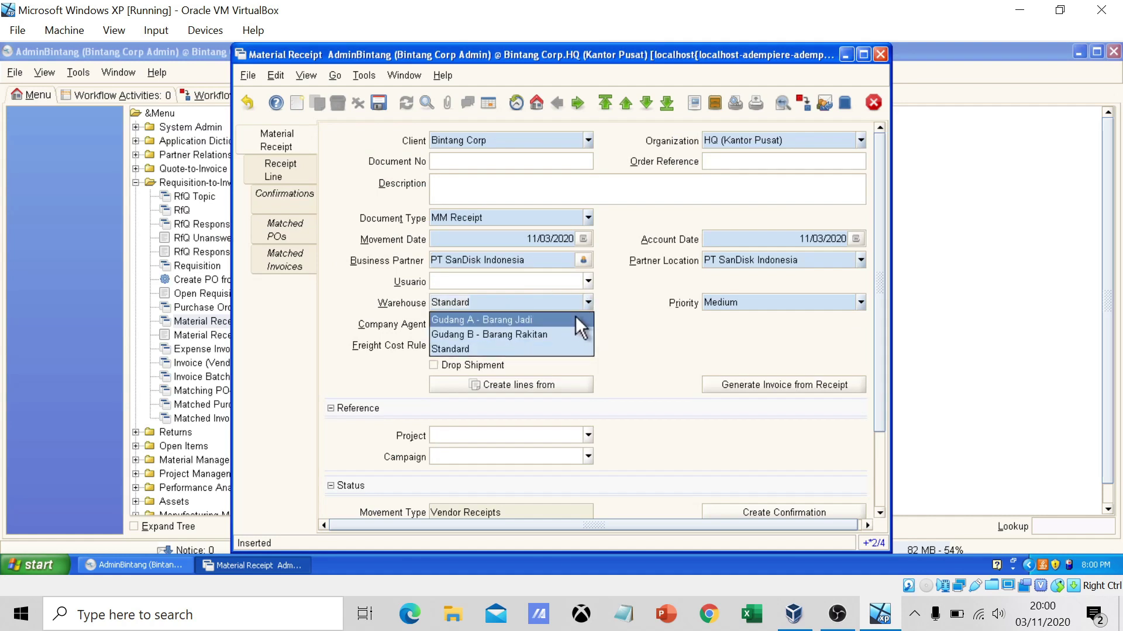
pyautogui.click(576, 318)
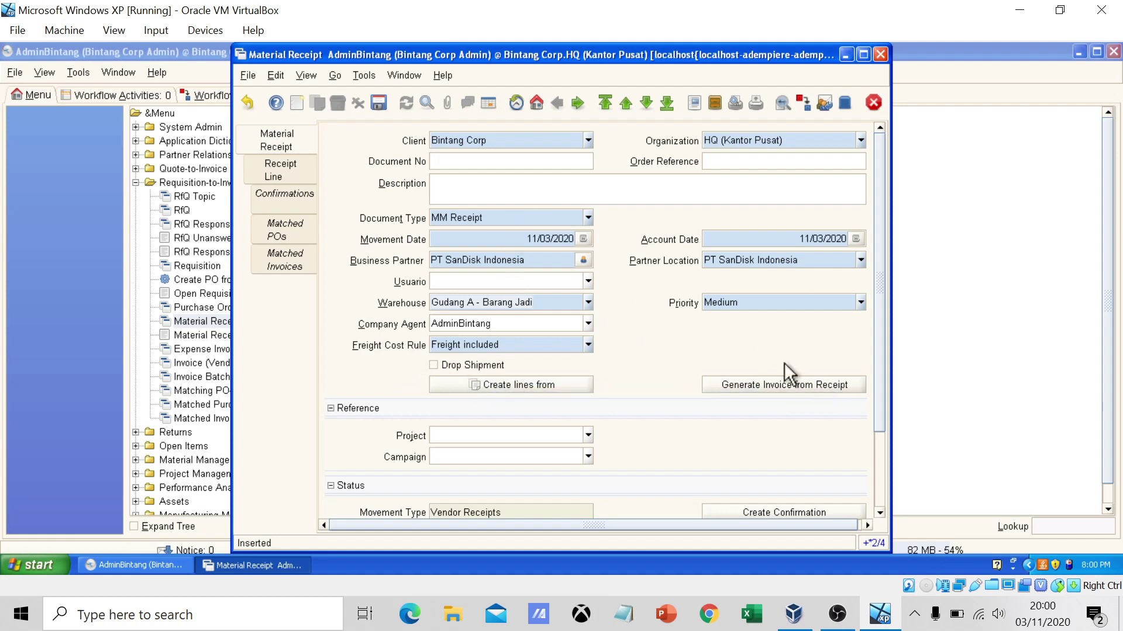
# - Create the receipt line from the vendor's purchase order dated 2020-11-03, selecting the Flashdisk SanDisk 32gb item
pyautogui.click(483, 385)
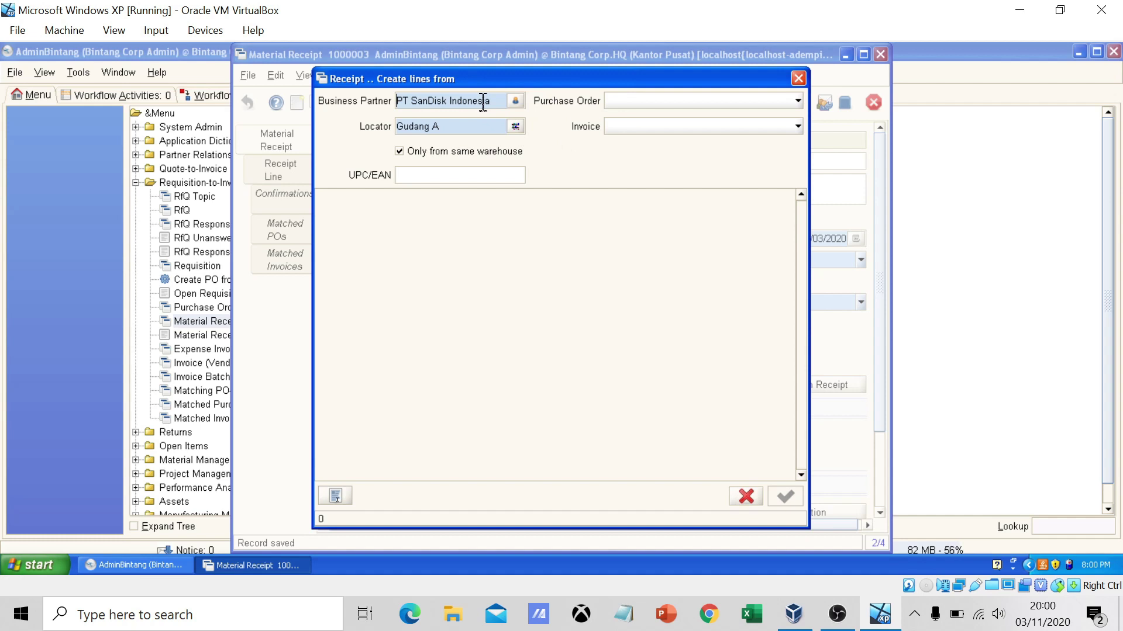
pyautogui.click(644, 97)
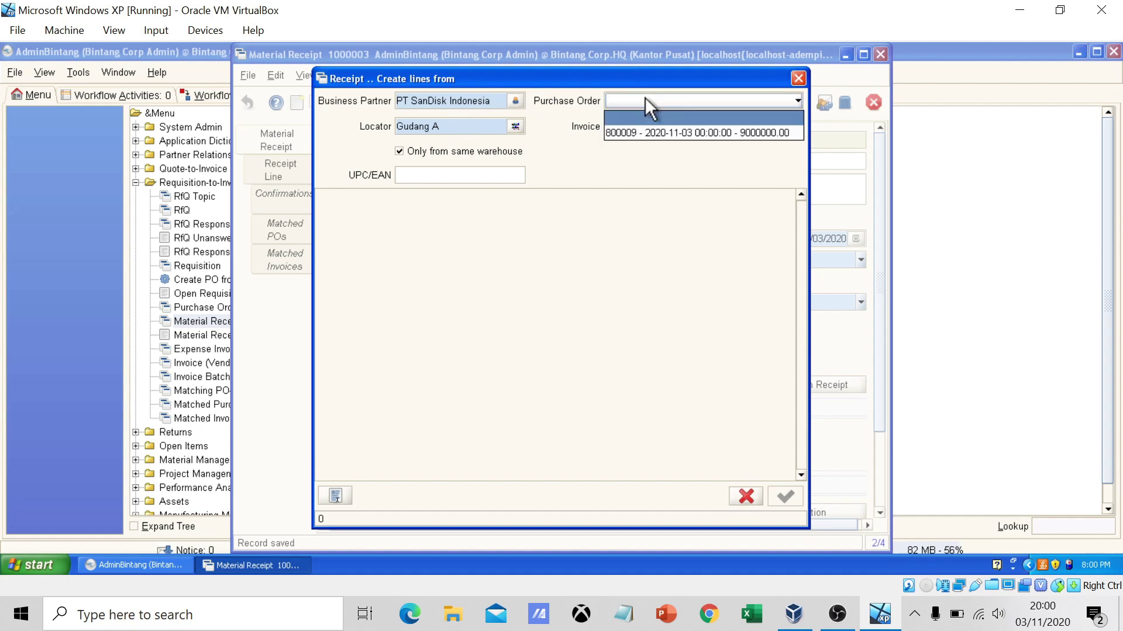
pyautogui.click(668, 135)
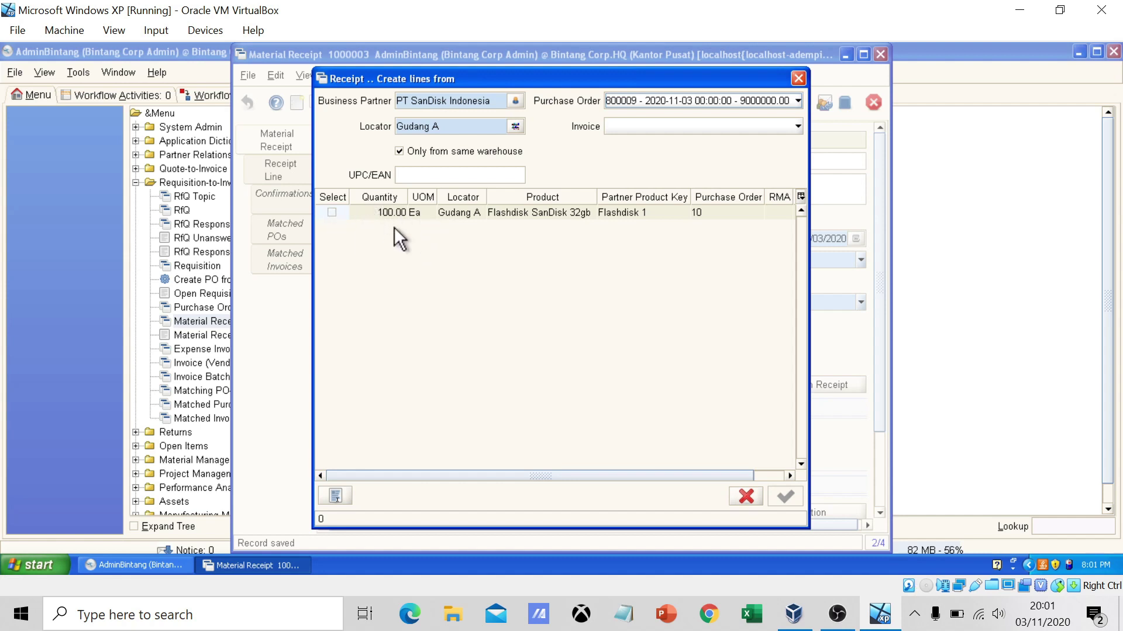
pyautogui.click(332, 212)
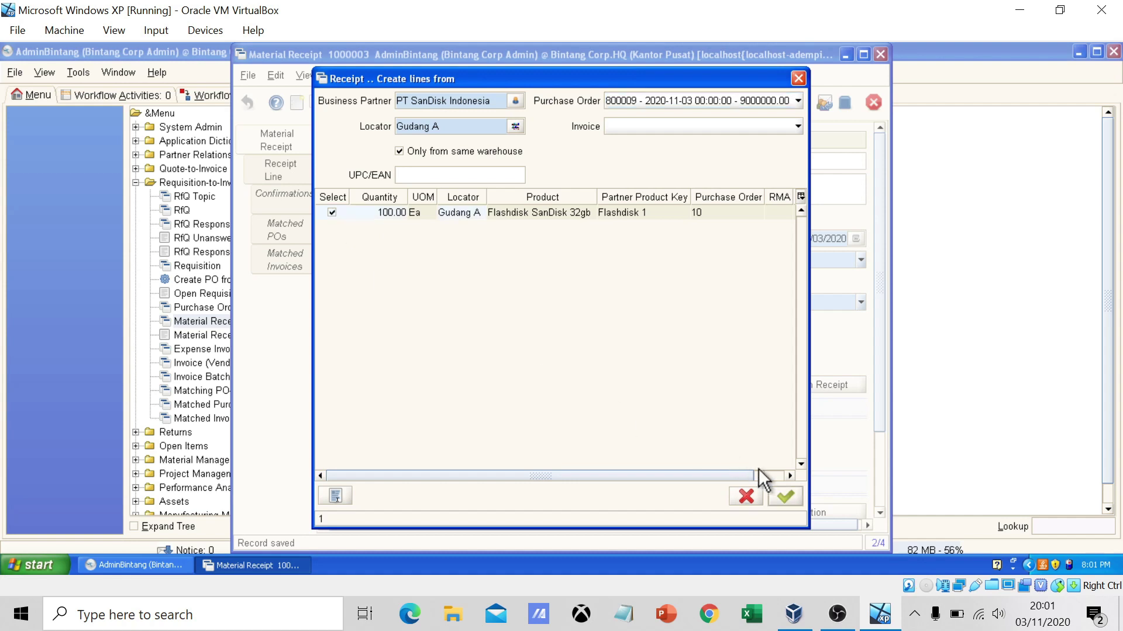
pyautogui.click(787, 497)
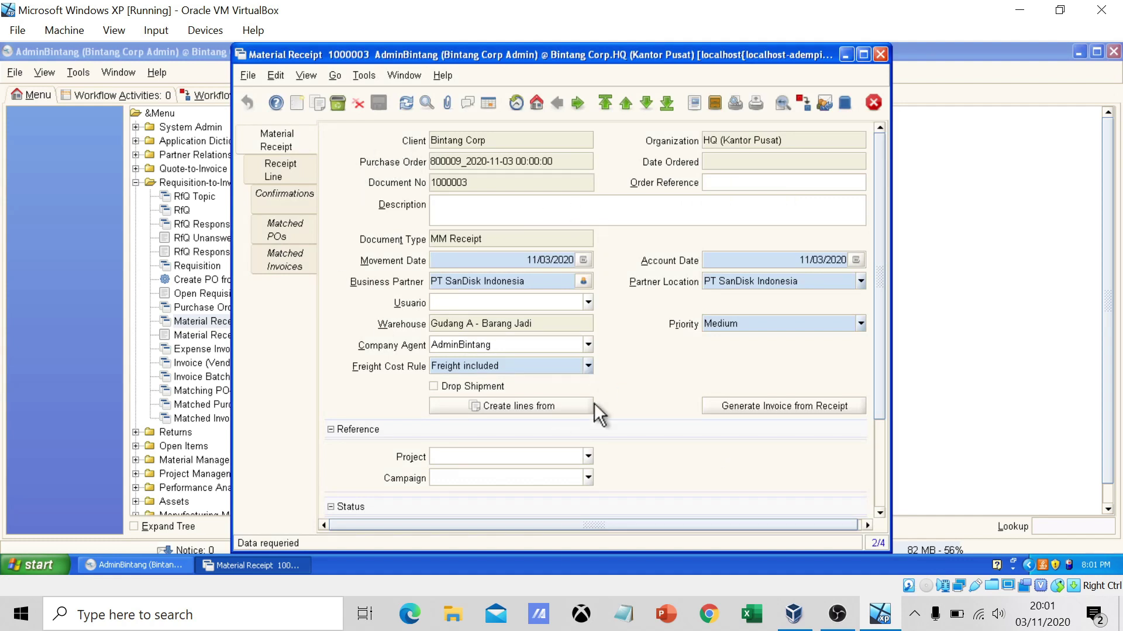
# - Enter the receipt line's description as "Memasukkan 30 flashdisk 32GB didalam gudang A"
pyautogui.click(301, 163)
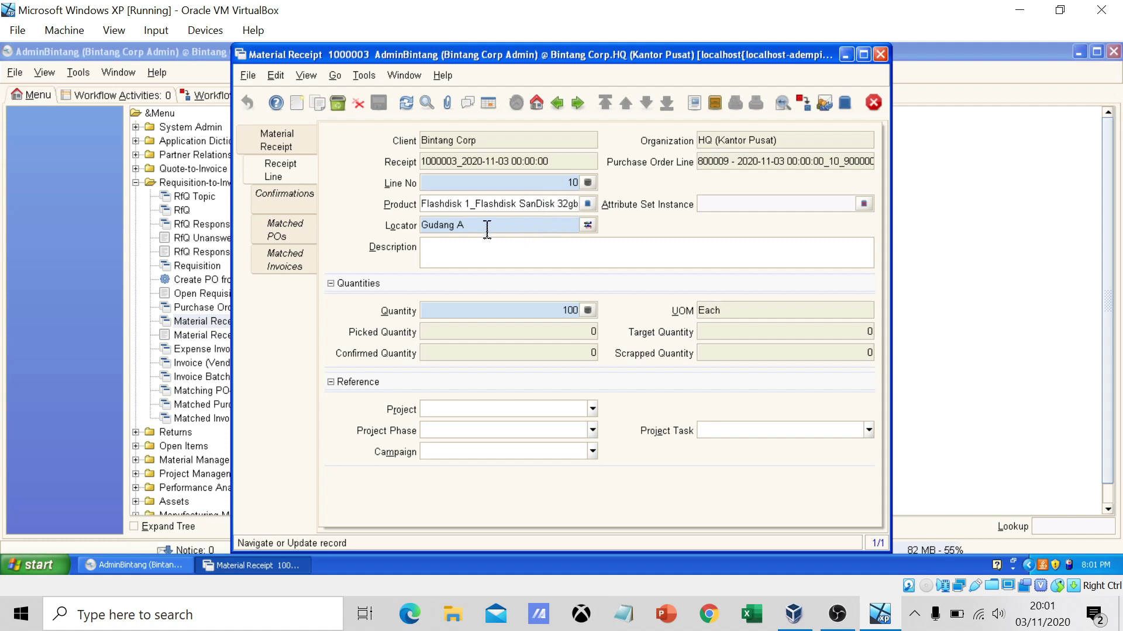
pyautogui.click(484, 253)
pyautogui.write('Memasukkan 30 flashdisk didalam')
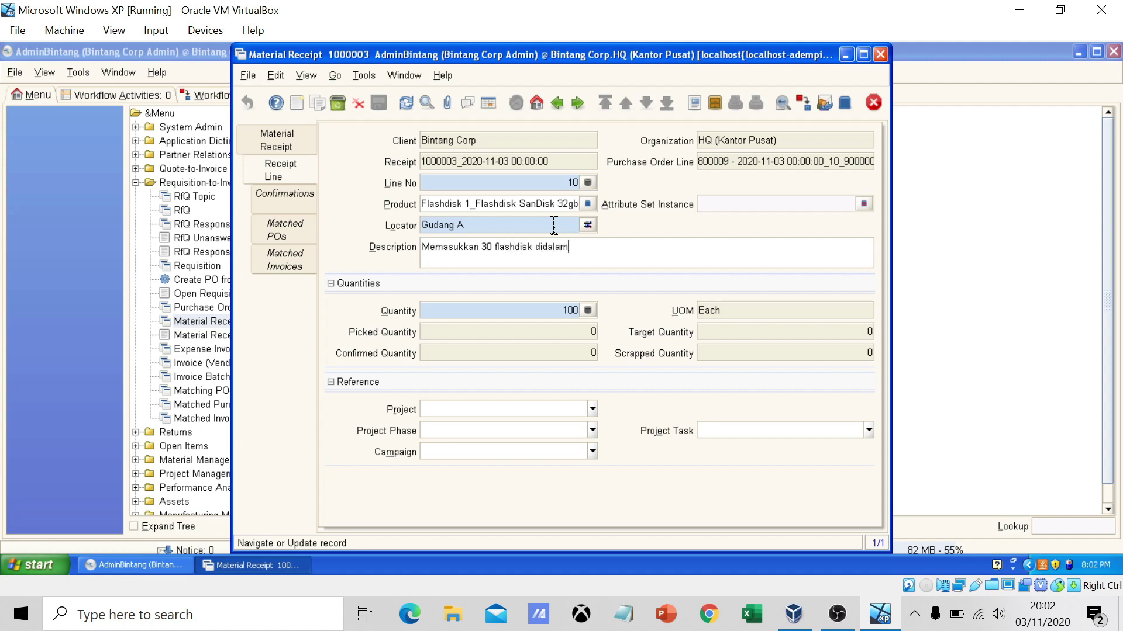
pyautogui.write(' gudang A')
pyautogui.press('Left')
pyautogui.press('Left')
pyautogui.press('Left')
pyautogui.press('Left')
pyautogui.press('Left')
pyautogui.press('Left')
pyautogui.press('Left')
pyautogui.press('Left')
pyautogui.press('Left')
pyautogui.press('Left')
pyautogui.press('Left')
pyautogui.press('Left')
pyautogui.press('Left')
pyautogui.press('Left')
pyautogui.press('Left')
pyautogui.press('Left')
pyautogui.write('32GB')
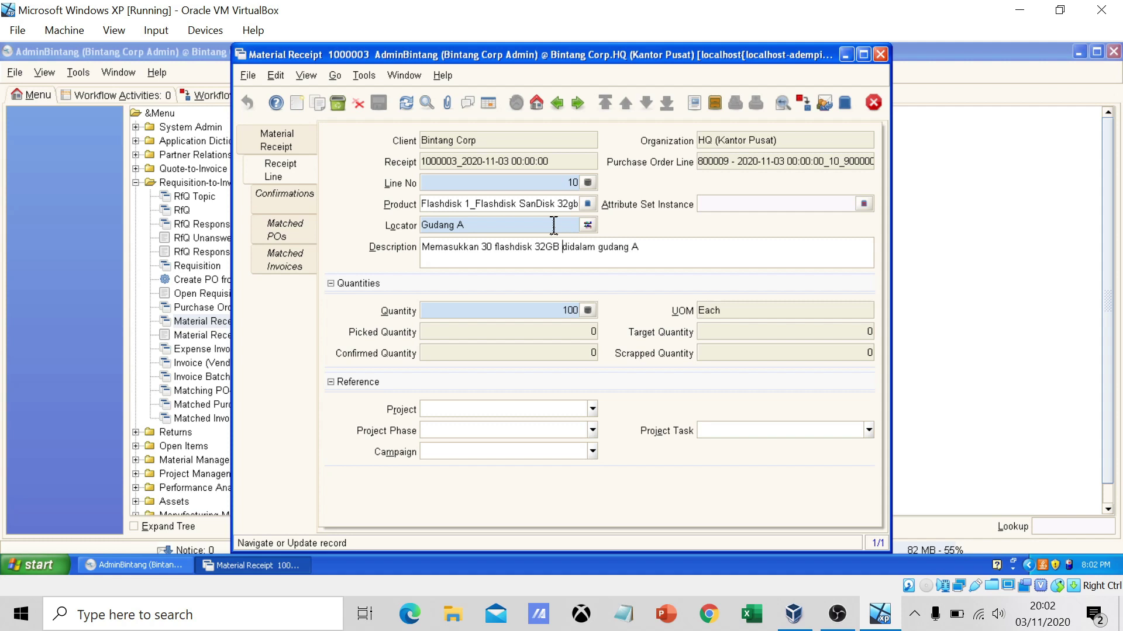
# - Save the receipt line with a quantity of 30 and return to the material receipt header
pyautogui.click(579, 312)
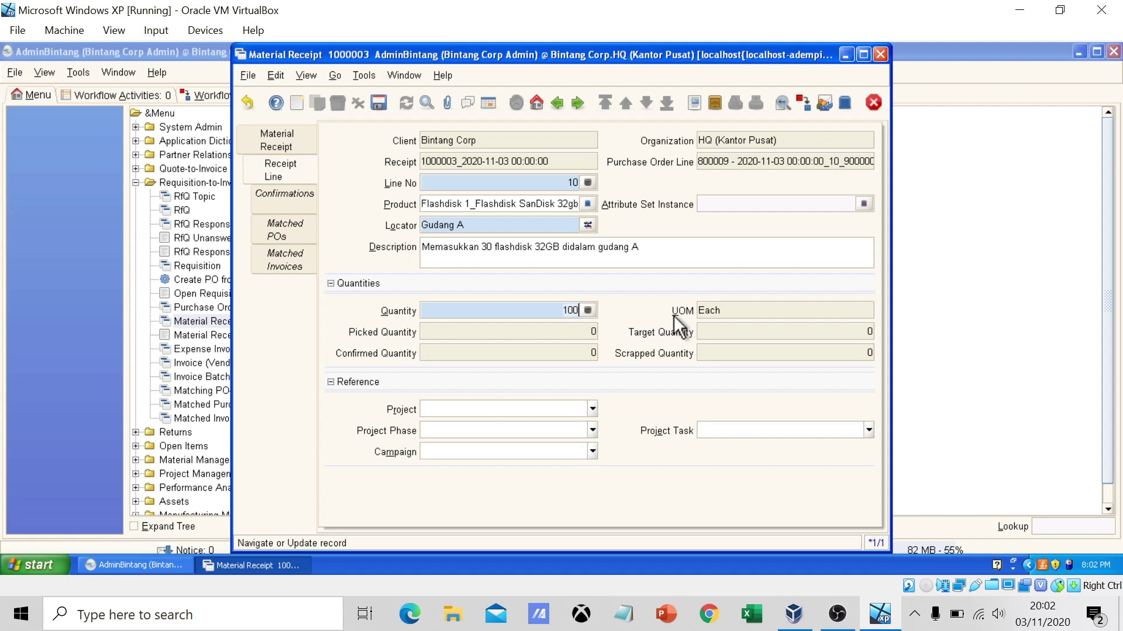
pyautogui.press('BackSpace')
pyautogui.press('BackSpace')
pyautogui.press('BackSpace')
pyautogui.write('30')
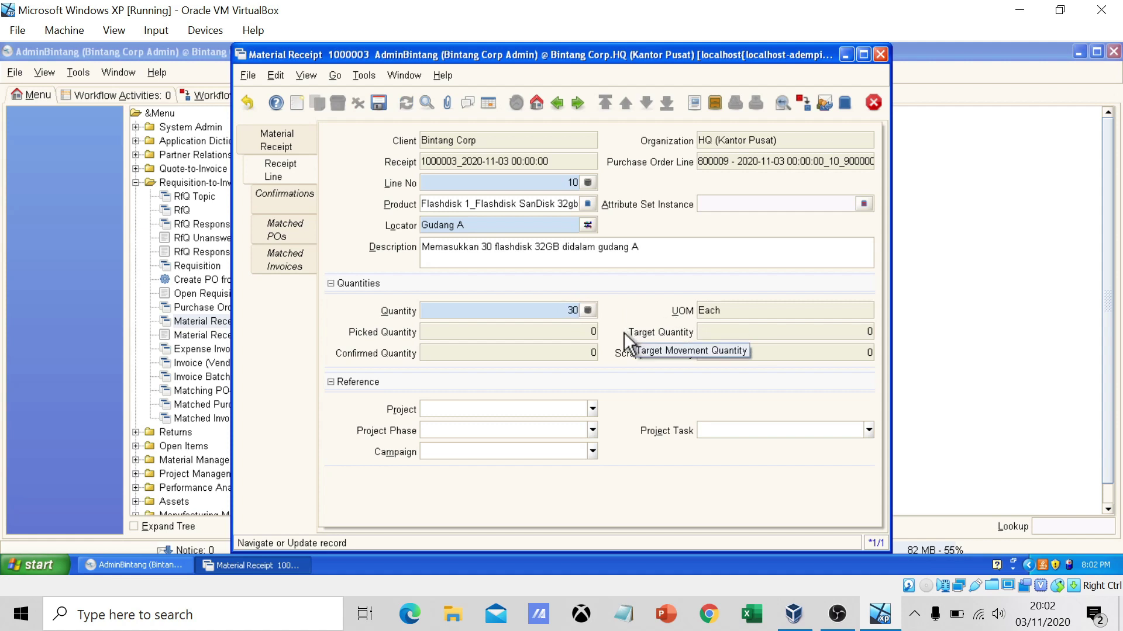
pyautogui.click(378, 104)
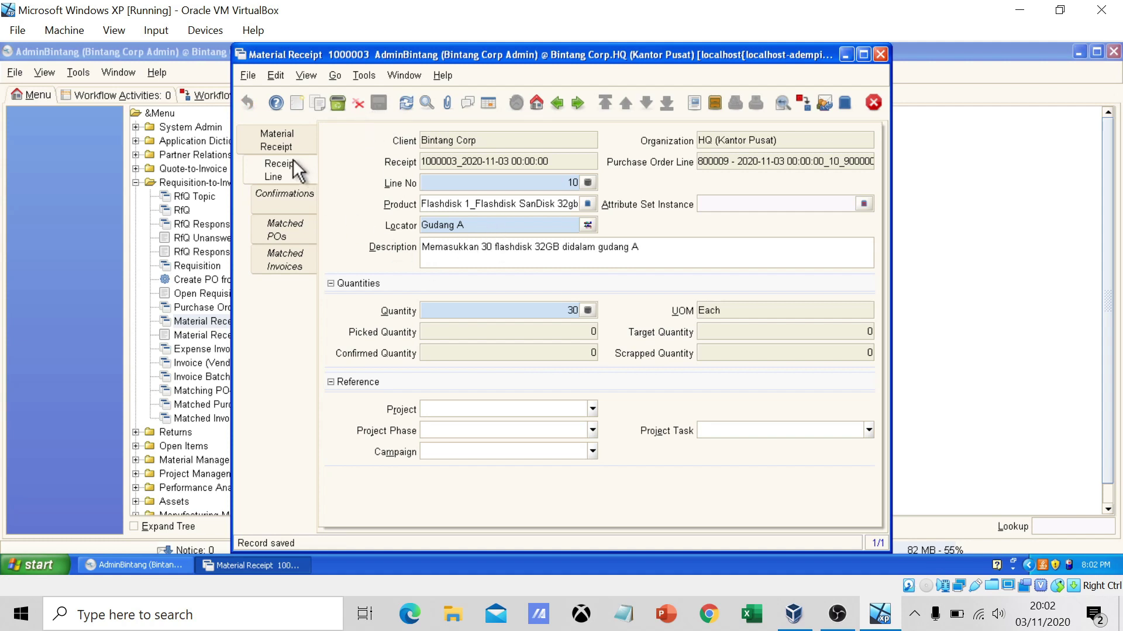
pyautogui.click(289, 140)
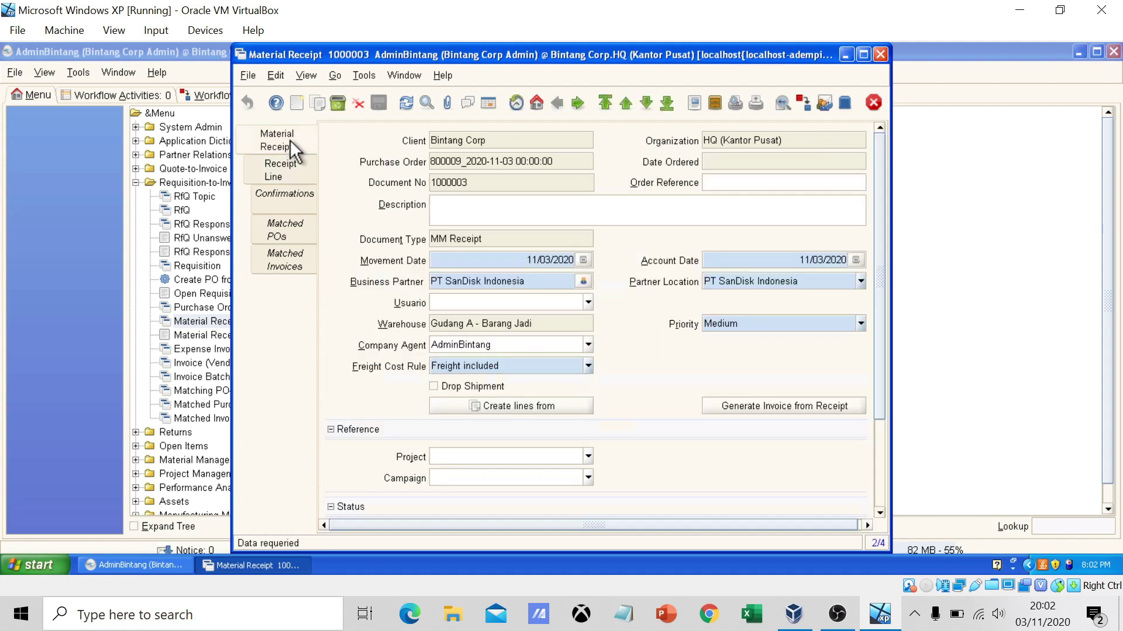
# - Complete the drafted material receipt with the Complete document action and return to its header fields
pyautogui.moveTo(878, 183); pyautogui.dragTo(862, 398)
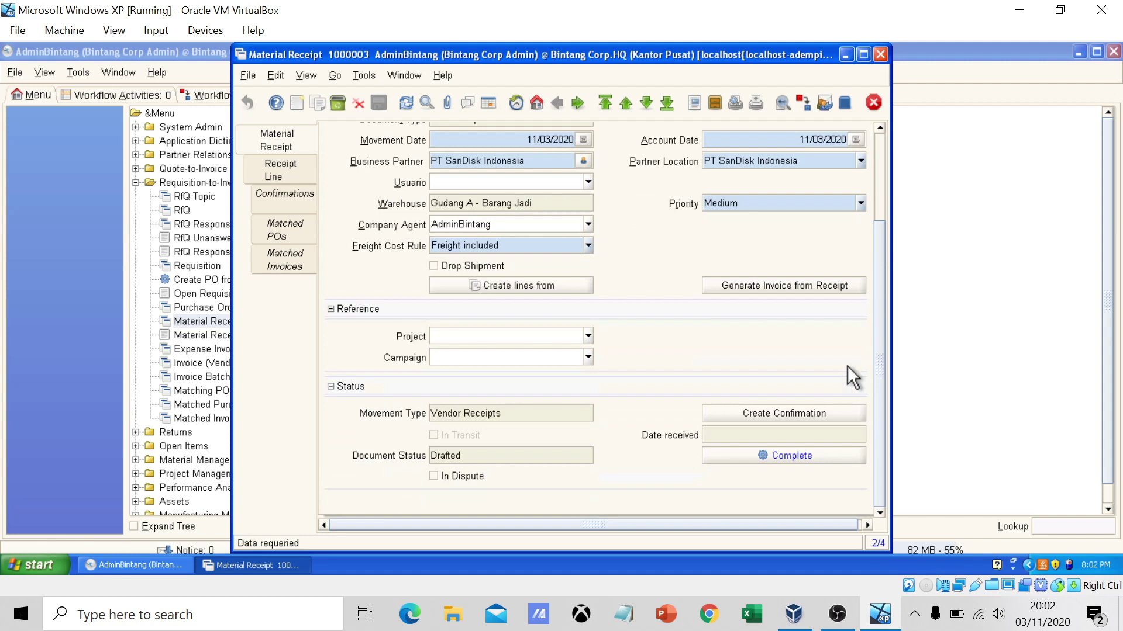
pyautogui.click(799, 455)
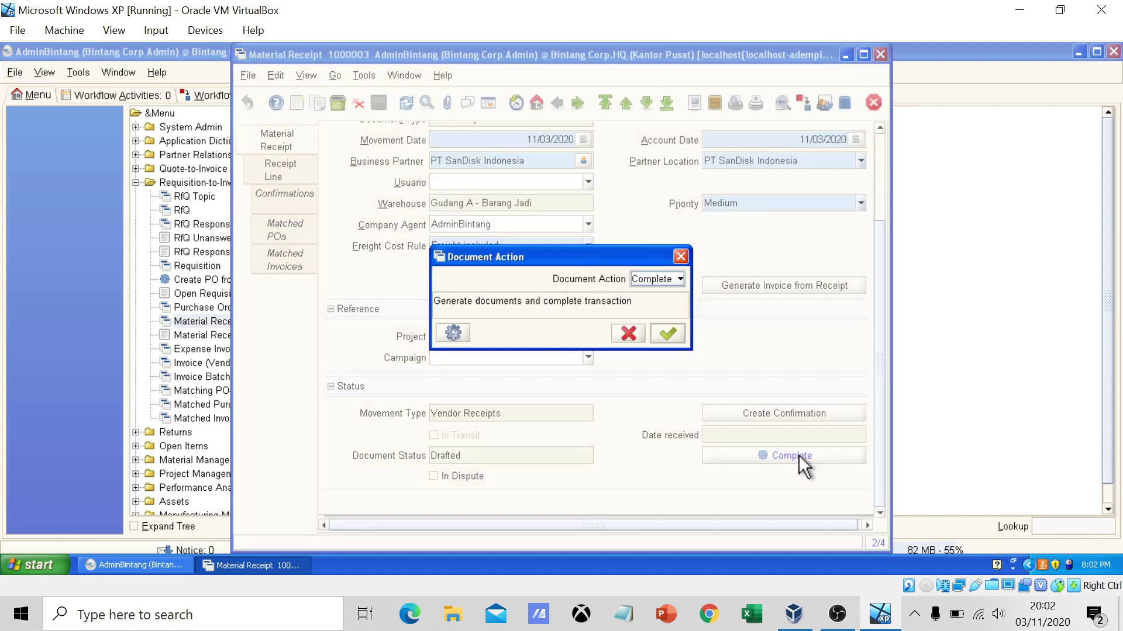
pyautogui.click(667, 333)
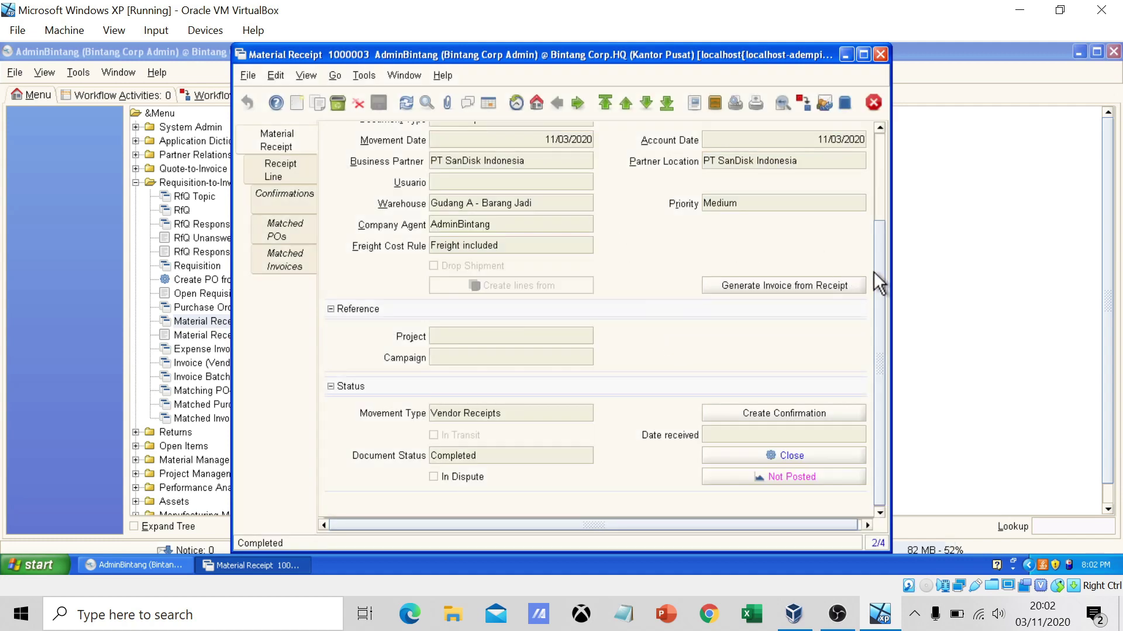
pyautogui.moveTo(878, 240); pyautogui.dragTo(879, 132)
pyautogui.click(279, 142)
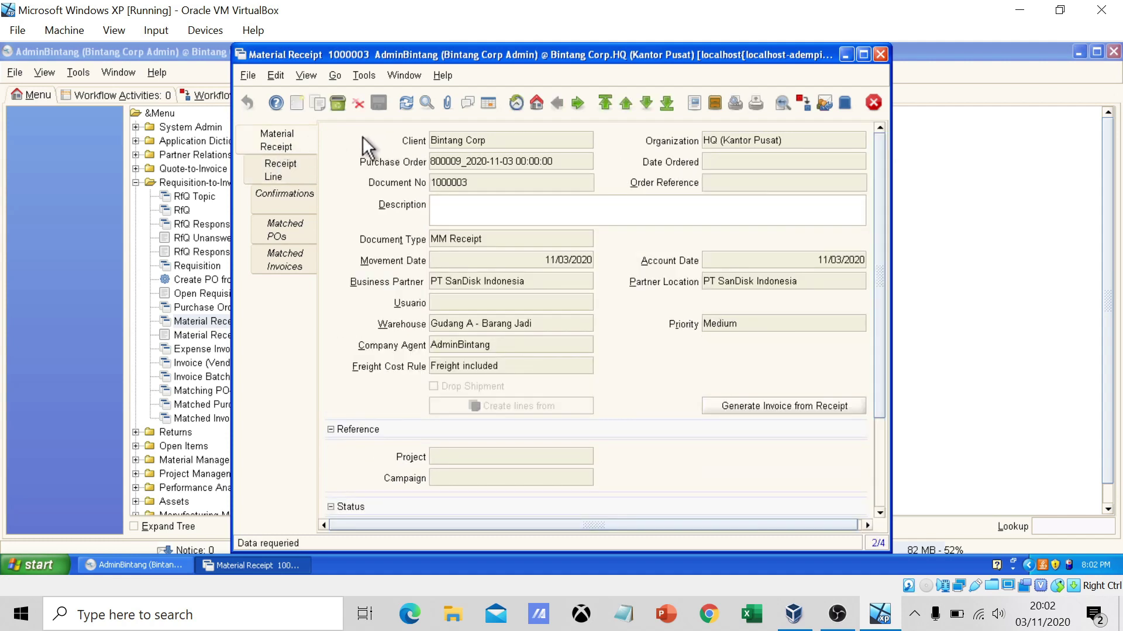
# - Query Product Info for stock in warehouse Gudang A - Barang Jadi with the pricelist version left blank
pyautogui.click(309, 72)
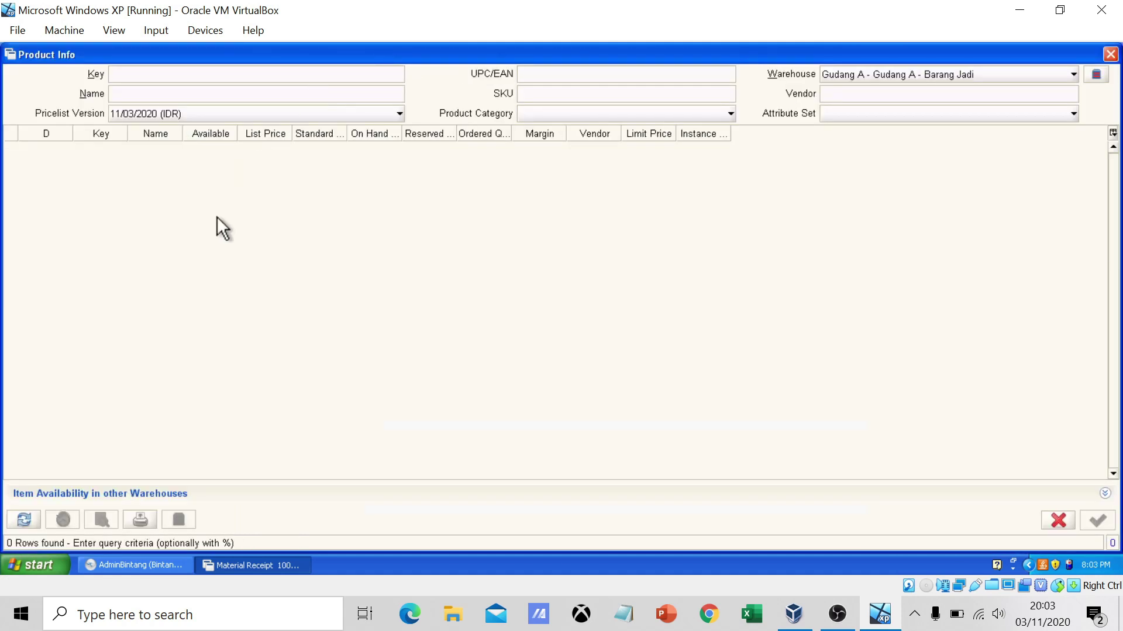
pyautogui.click(216, 114)
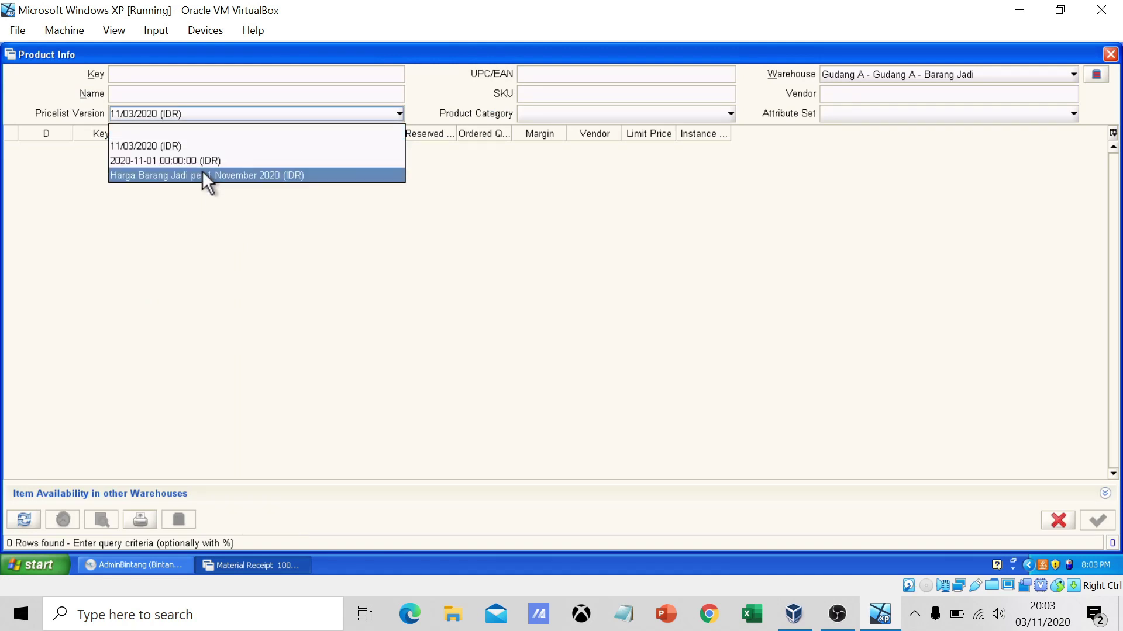
pyautogui.click(222, 122)
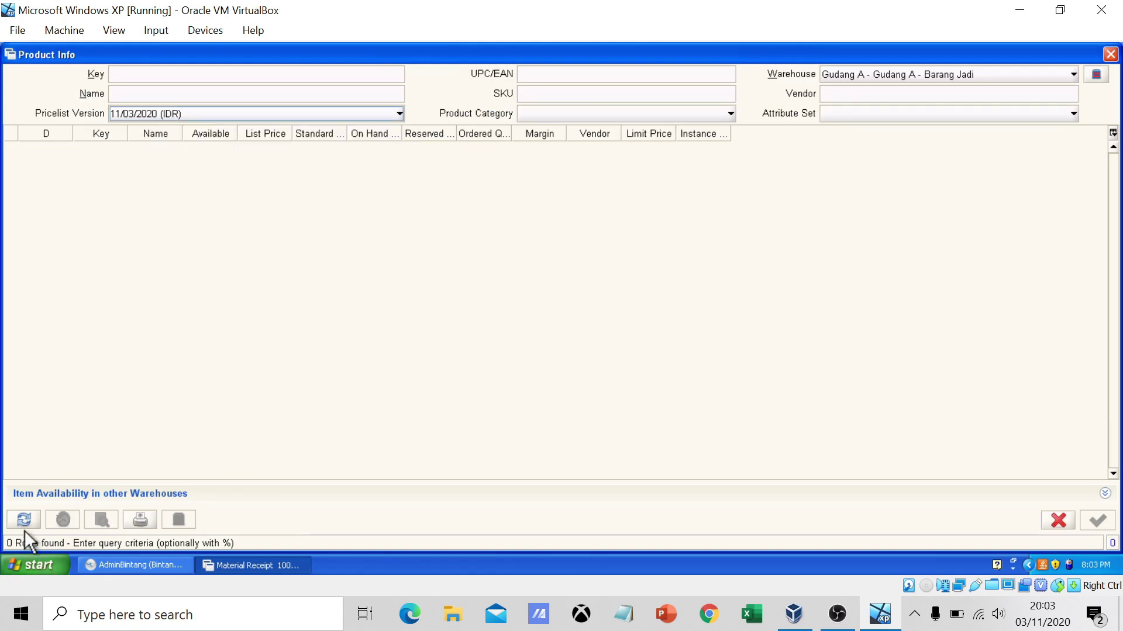
pyautogui.click(198, 111)
pyautogui.click(190, 132)
pyautogui.click(22, 518)
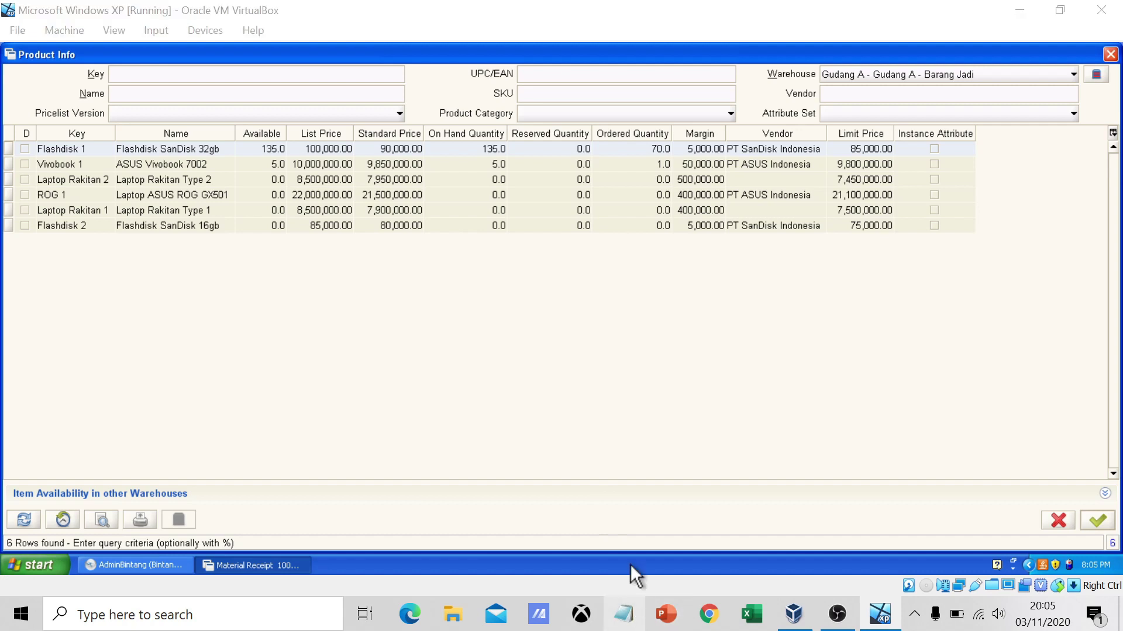
# - Switch to a blank Notepad note and write the heading "Tugas 5 Kelompok"
pyautogui.click(624, 614)
pyautogui.write('Tugas 5')
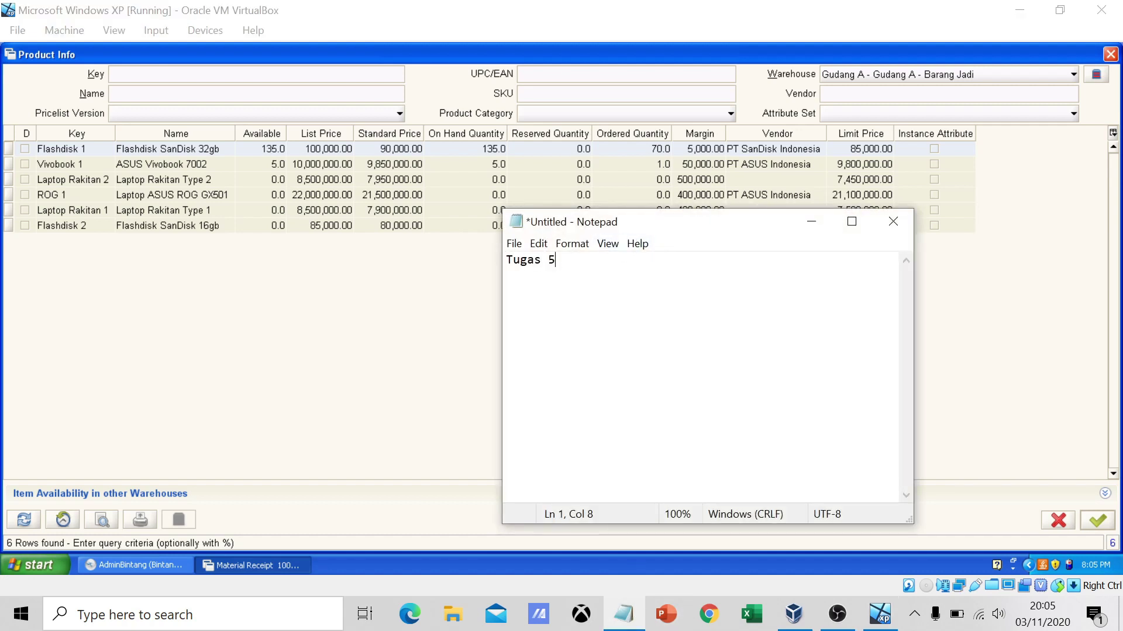
pyautogui.write(' Kelompok')
pyautogui.press('Return')
# - Add the first assignment item "1. screenshot tutorial step by step untuk material receipt" below the heading
pyautogui.write('1. ')
pyautogui.write('Buat')
pyautogui.press('BackSpace')
pyautogui.press('BackSpace')
pyautogui.press('BackSpace')
pyautogui.press('BackSpace')
pyautogui.write('screensho')
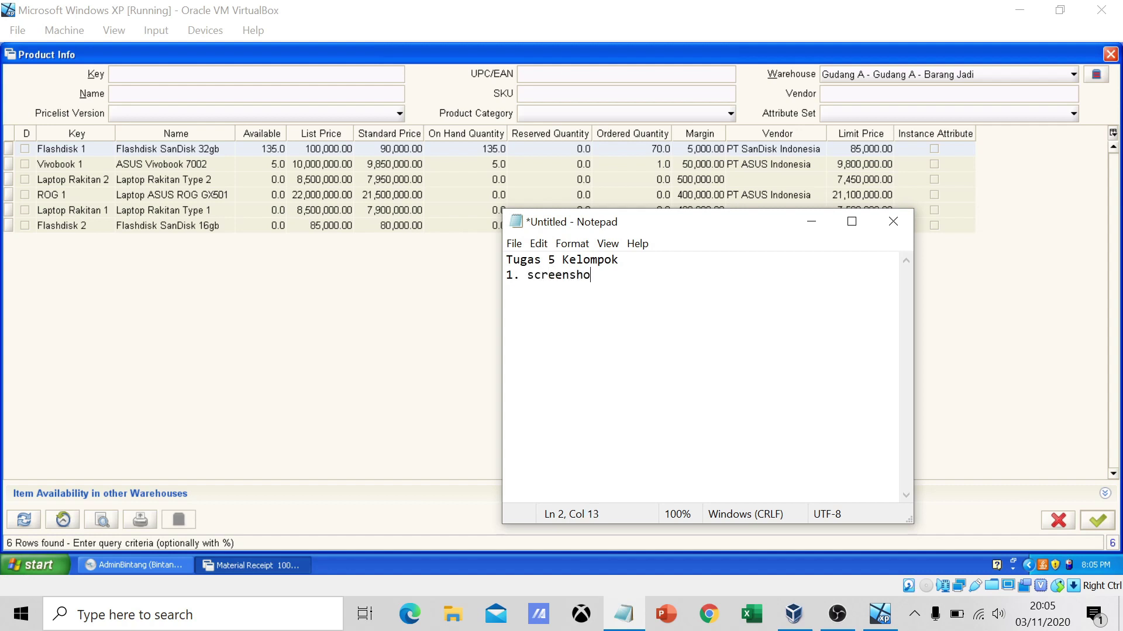
pyautogui.write('t tutro')
pyautogui.press('BackSpace')
pyautogui.press('BackSpace')
pyautogui.write('orial step by step')
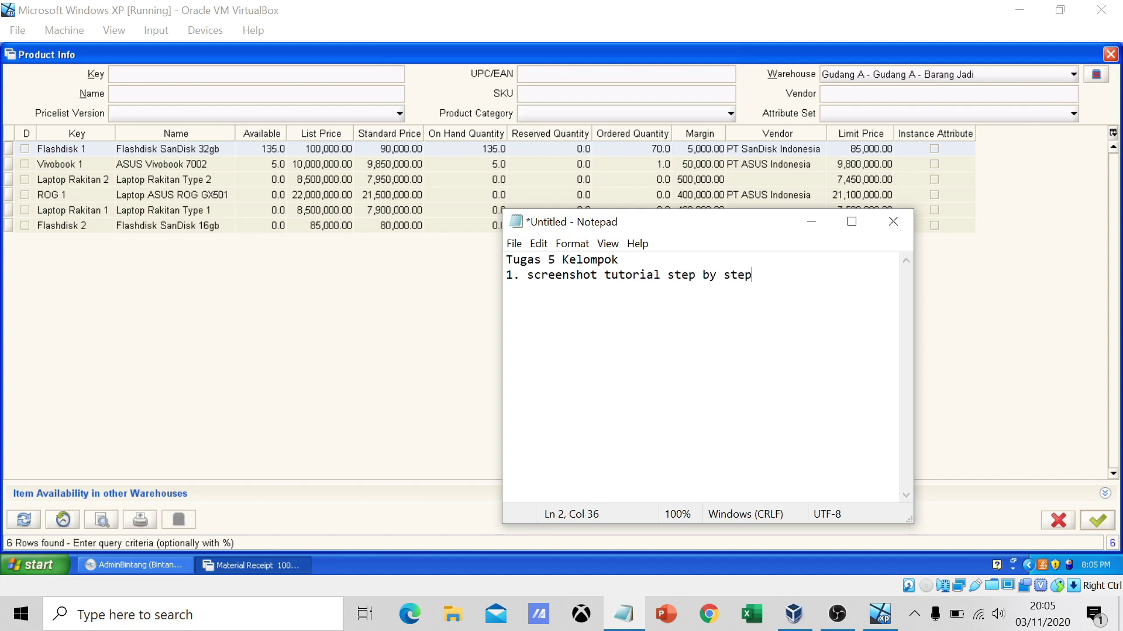
pyautogui.write(' untuk materil')
pyautogui.press('BackSpace')
pyautogui.write('al receipt')
pyautogui.press('Return')
# - Add the second assignment item "2. SCreenshot bukti product info (before) dan product info (after)"
pyautogui.write('2.')
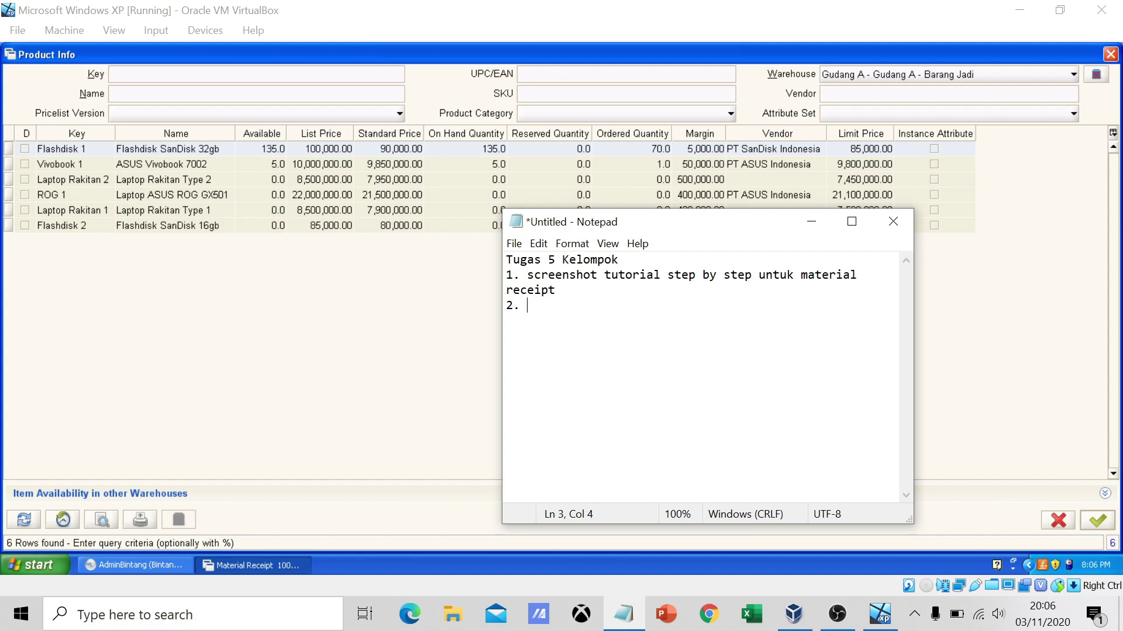
pyautogui.write(' SCreenshot bu')
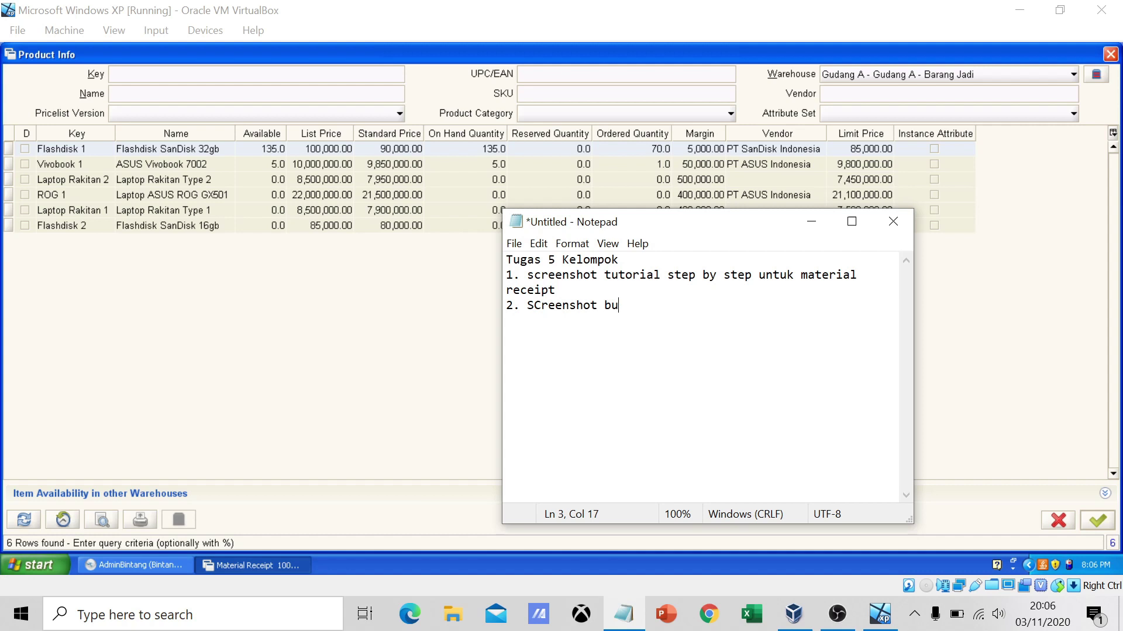
pyautogui.write('kti product info')
pyautogui.write(' ()')
pyautogui.write('befo')
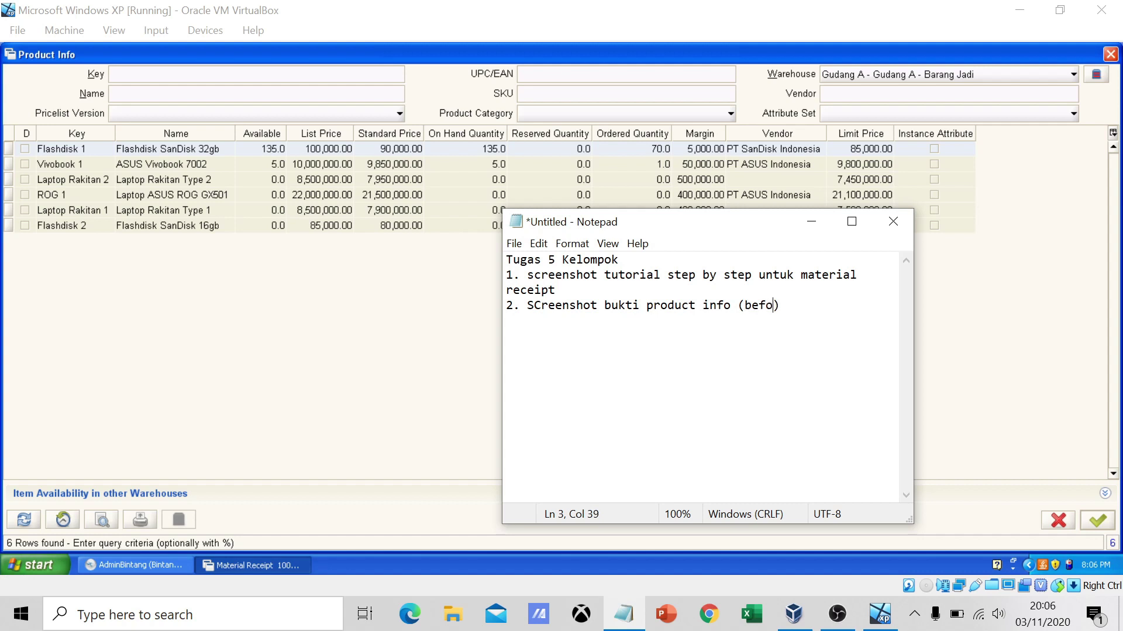
pyautogui.write('re')
pyautogui.press('Right')
pyautogui.write('dan product in')
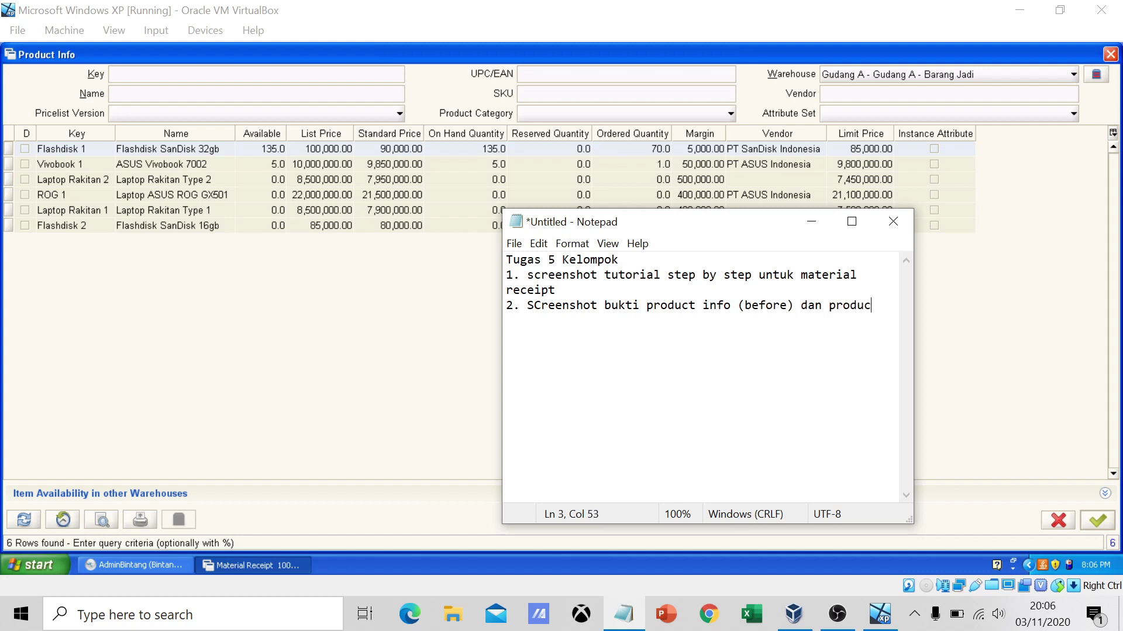
pyautogui.write('for p')
pyautogui.press('BackSpace')
pyautogui.press('BackSpace')
pyautogui.press('BackSpace')
pyautogui.write(')')
pyautogui.press('Left')
pyautogui.write('(after')
pyautogui.press('End')
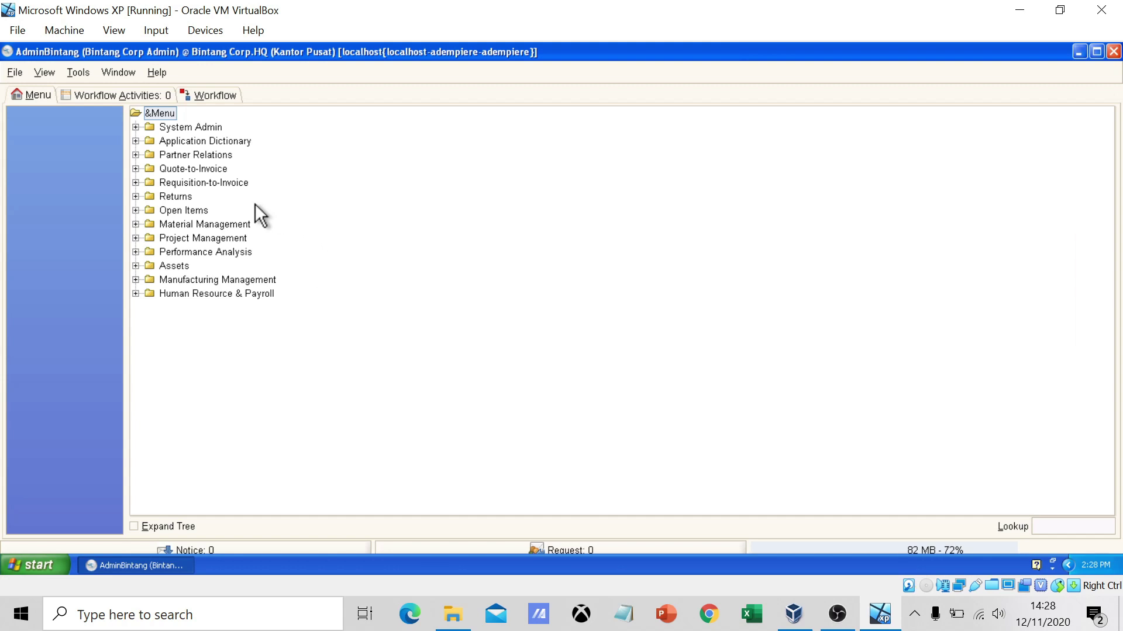
# - Switch to a new Notepad note and write "1 Problem tentng tidak keluarnya harga di line requisition."
pyautogui.click(623, 614)
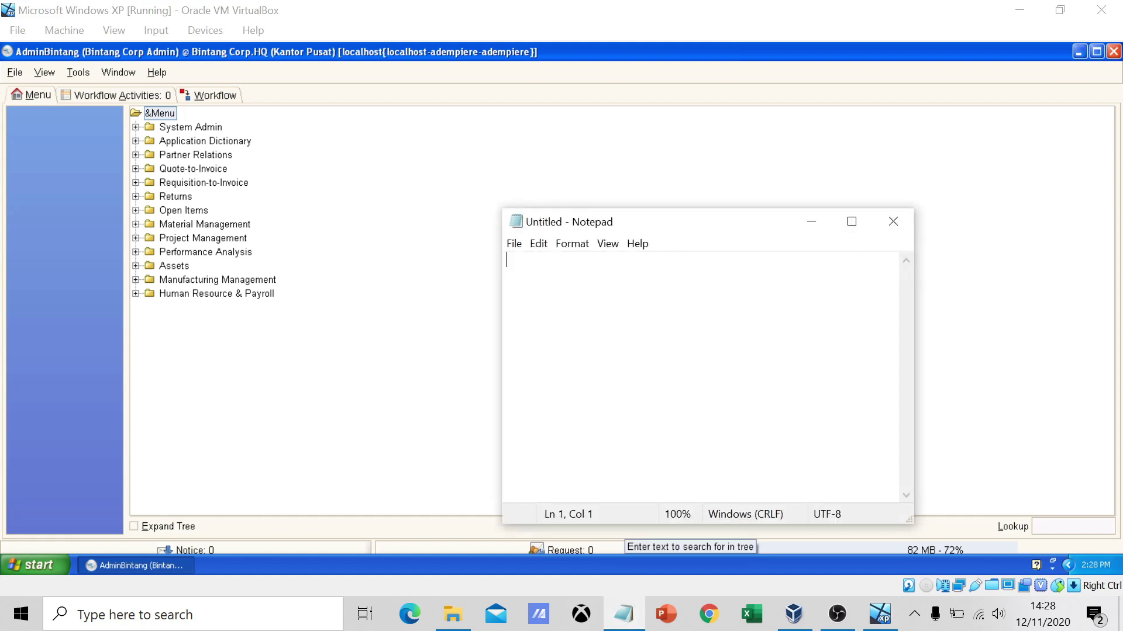
pyautogui.write('1 Pro')
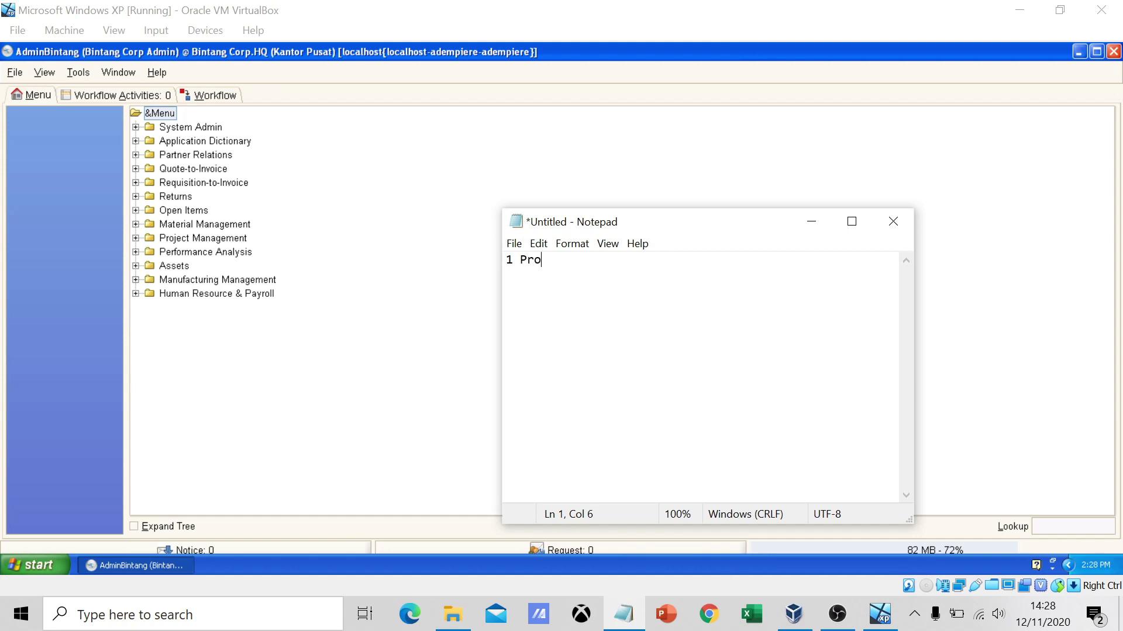
pyautogui.write('blem tentng tidak kel')
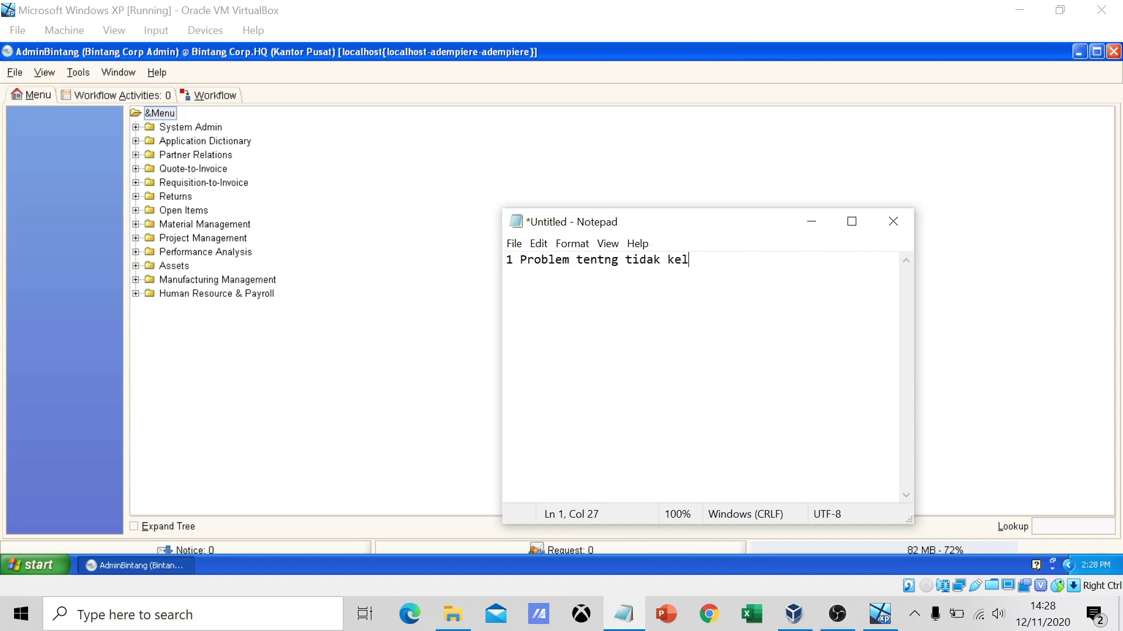
pyautogui.write('uarnya harga di ')
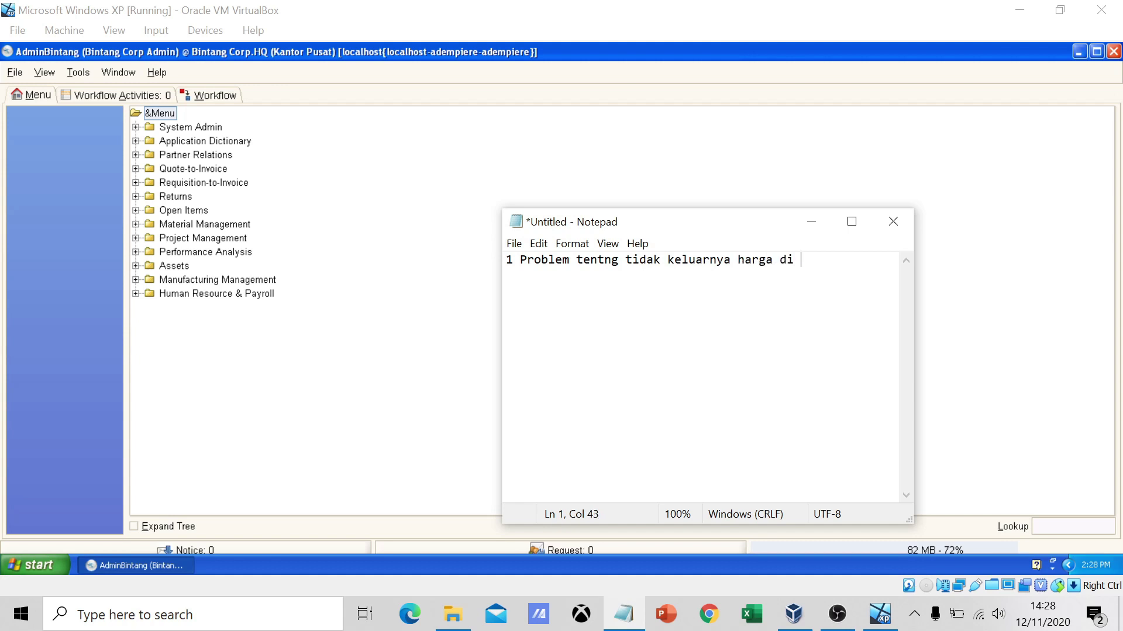
pyautogui.write('line reuq')
pyautogui.press('BackSpace')
pyautogui.press('BackSpace')
pyautogui.write('quisition.')
pyautogui.press('Return')
# - Add the line "Solusi??" followed by "- Cek product price." and "- cek pricelist version."
pyautogui.write('c')
pyautogui.press('BackSpace')
pyautogui.write('Sol')
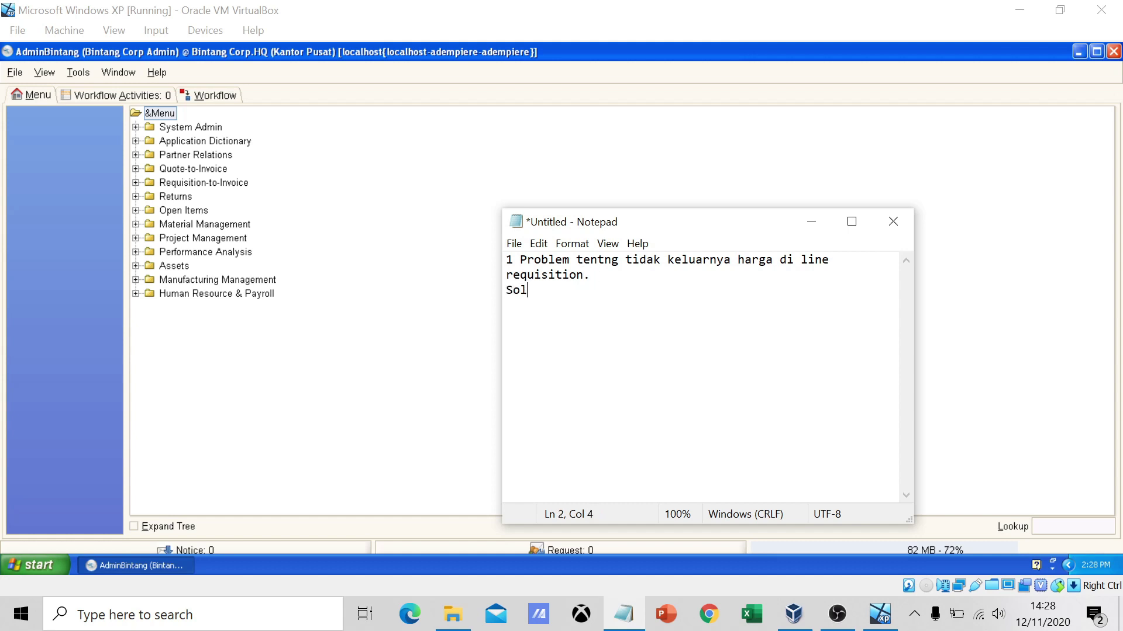
pyautogui.write('usi??')
pyautogui.press('Return')
pyautogui.write('- Cek product price.')
pyautogui.press('Return')
pyautogui.write('- cek pr')
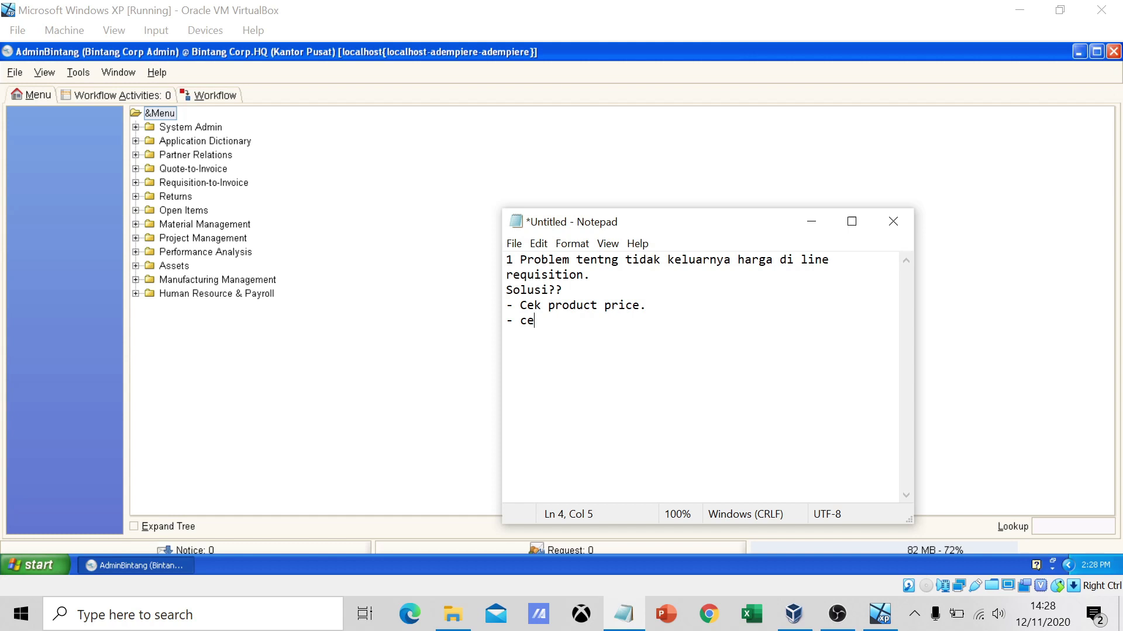
pyautogui.write('icelist version.')
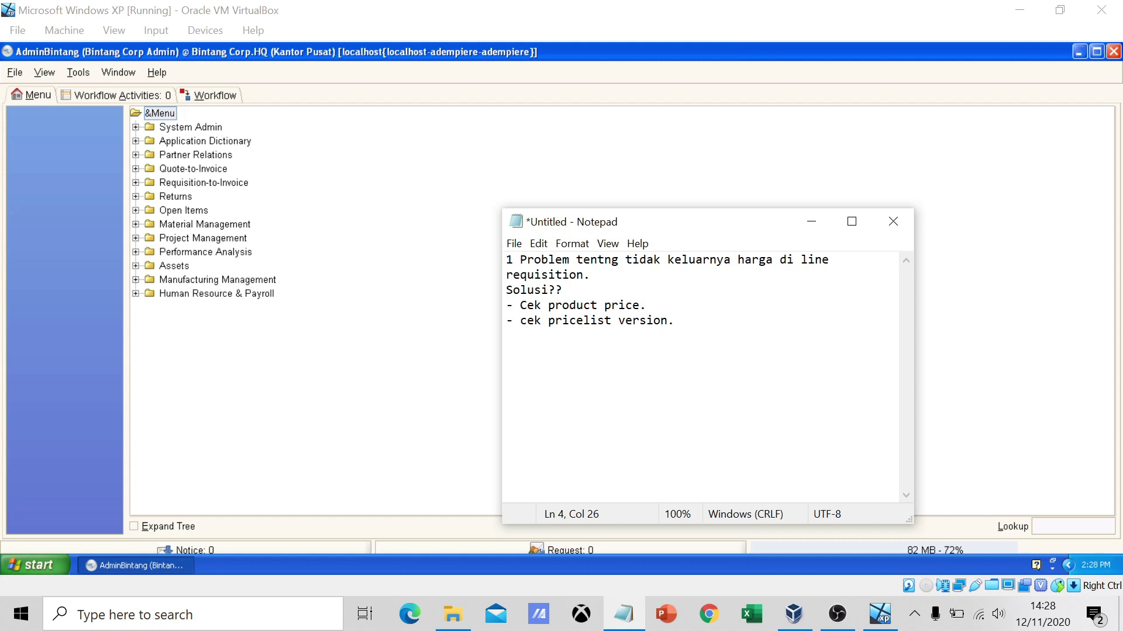
# - Highlight "product price." in the note's first solution point and minimize the note
pyautogui.press('Up')
pyautogui.hotkey('ctrl', 'shift', 'Left')
pyautogui.hotkey('ctrl', 'shift', 'Left')
pyautogui.hotkey('ctrl', 'shift', 'Left')
pyautogui.hotkey('ctrl', 'shift', 'Left')
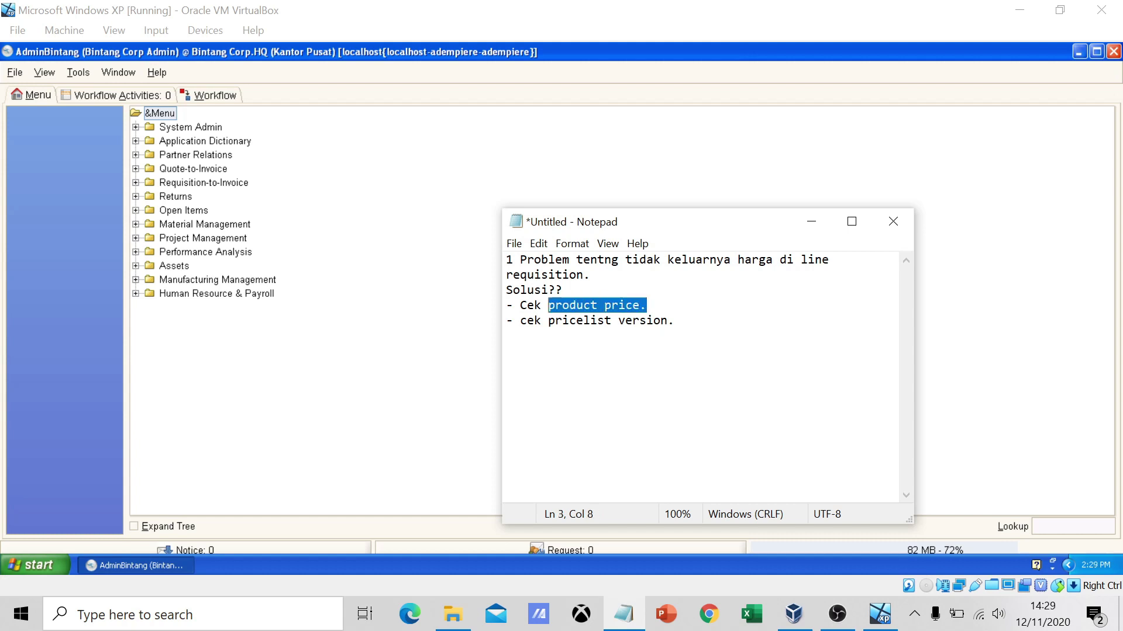
pyautogui.click(810, 221)
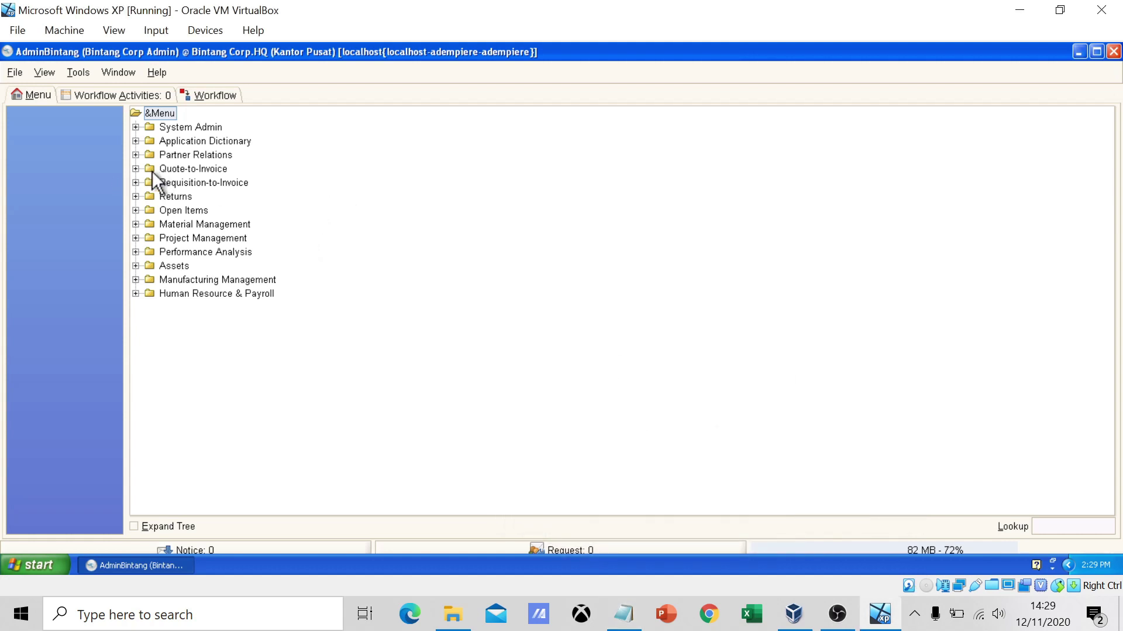
# - Examine the list, standard and limit prices in the Flashdisk SanDisk 32gb product record, and minimize the record
pyautogui.doubleClick(191, 222)
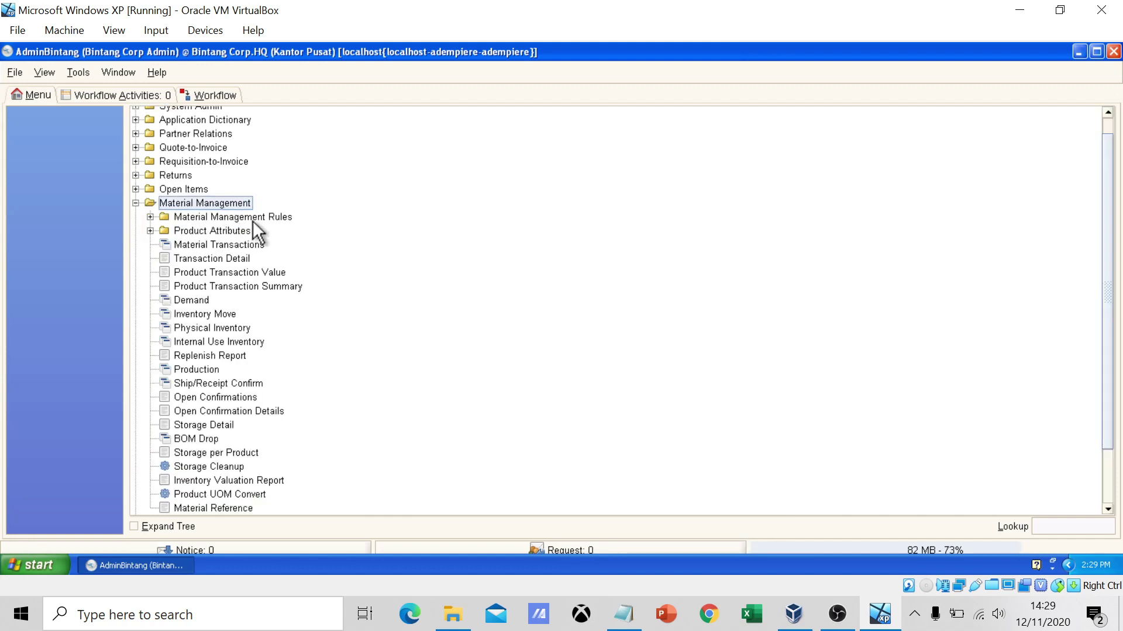
pyautogui.doubleClick(255, 218)
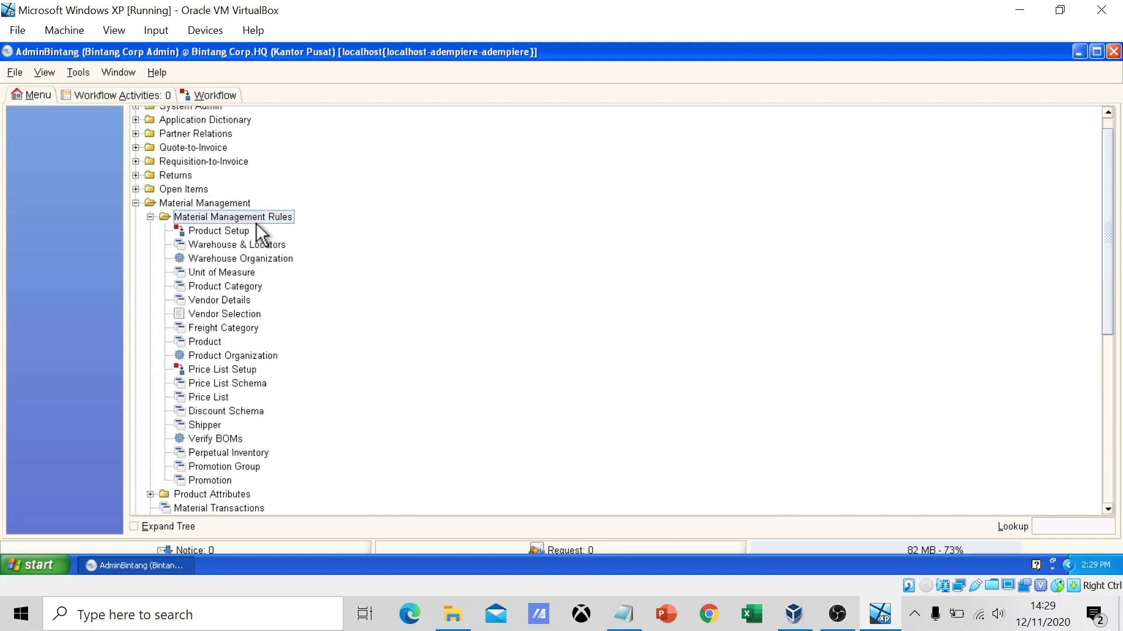
pyautogui.doubleClick(214, 341)
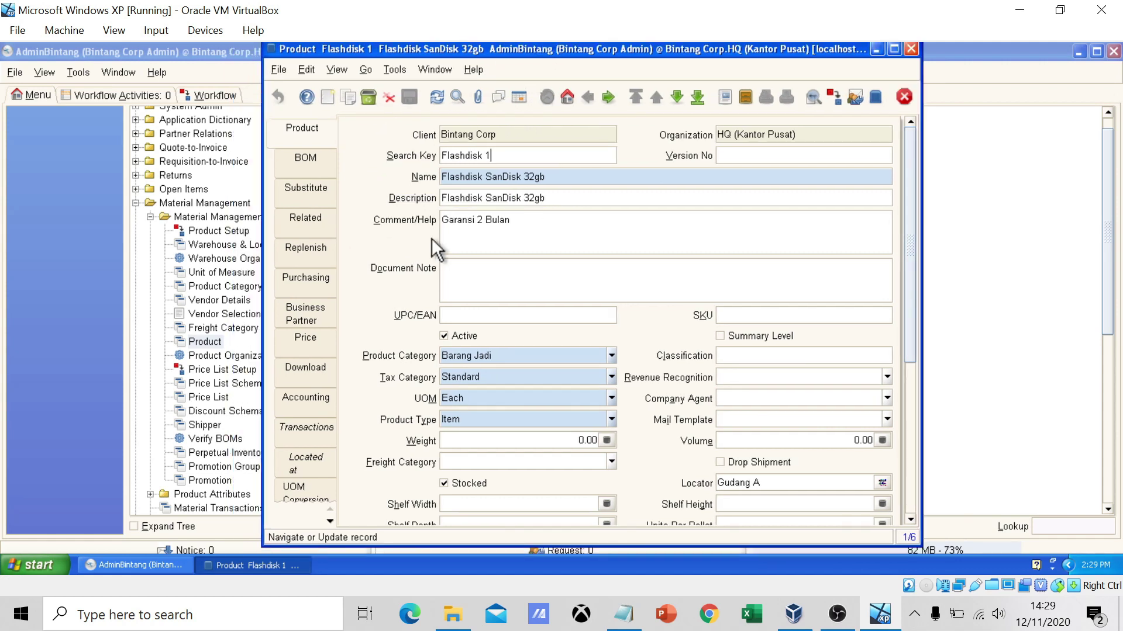
pyautogui.click(321, 354)
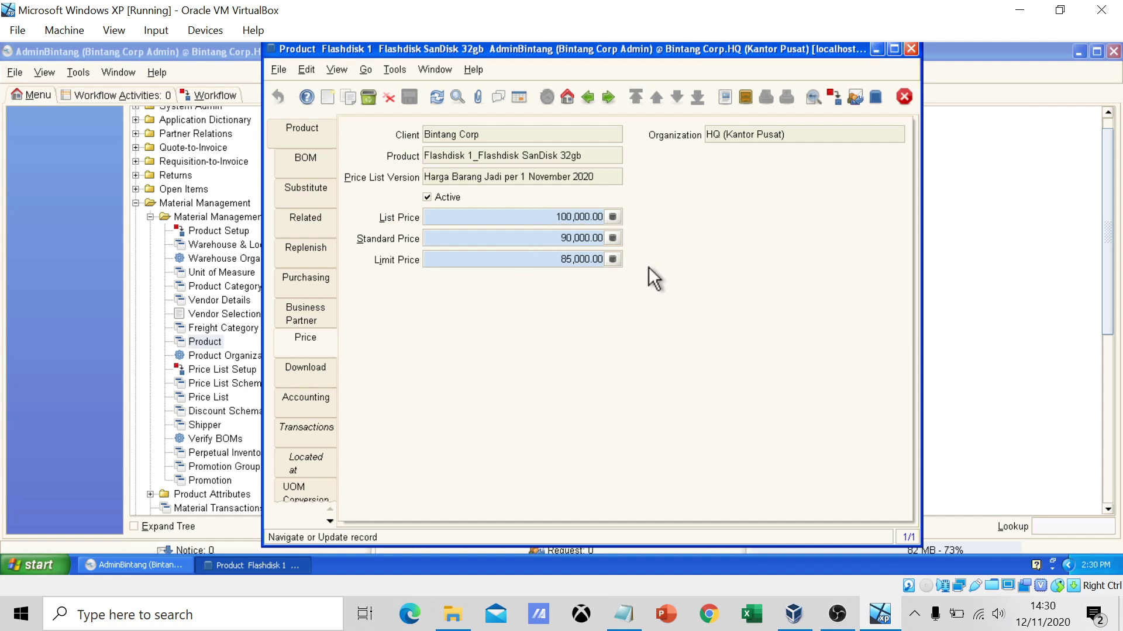
pyautogui.click(876, 50)
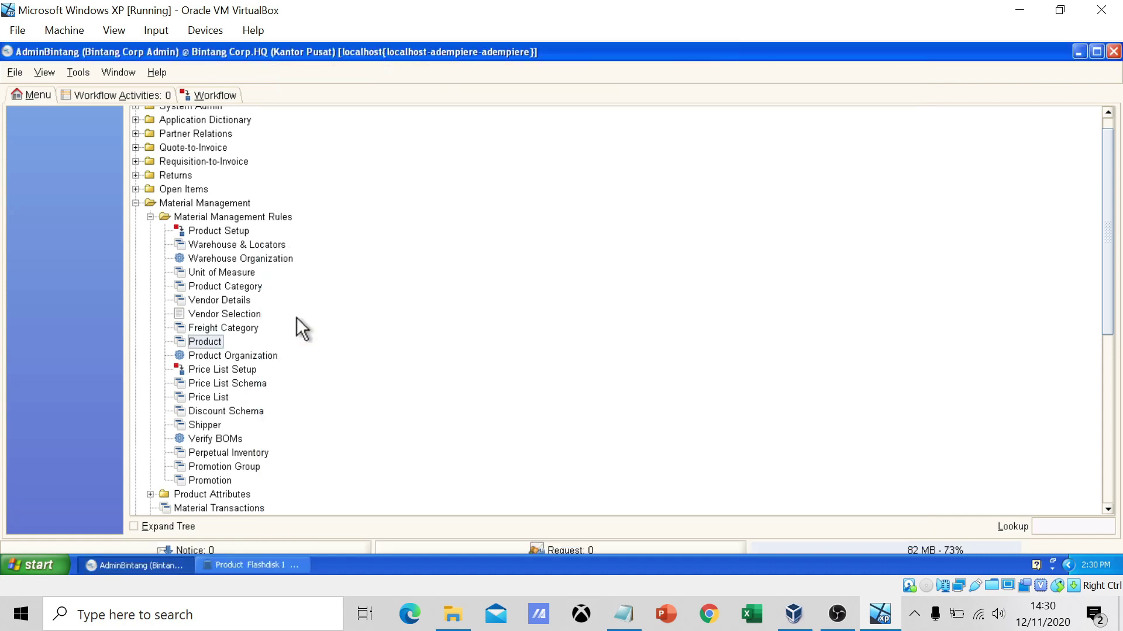
# - Open the Harga Barang Jadi price list and examine its version details and the product prices assigned to that version
pyautogui.click(220, 396)
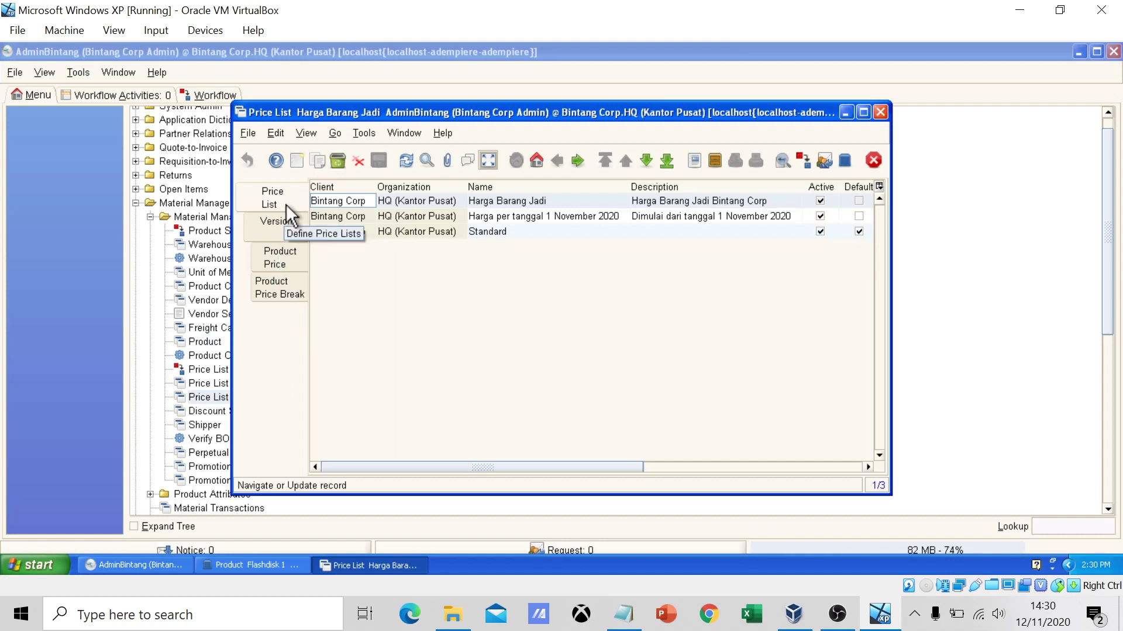
pyautogui.click(290, 225)
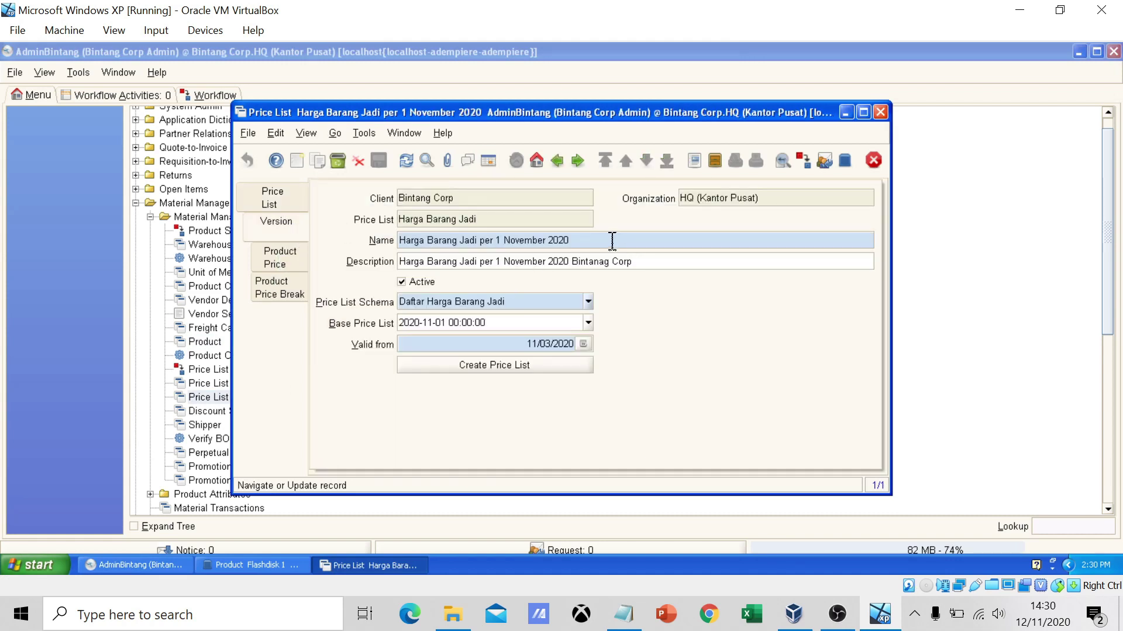
pyautogui.click(281, 258)
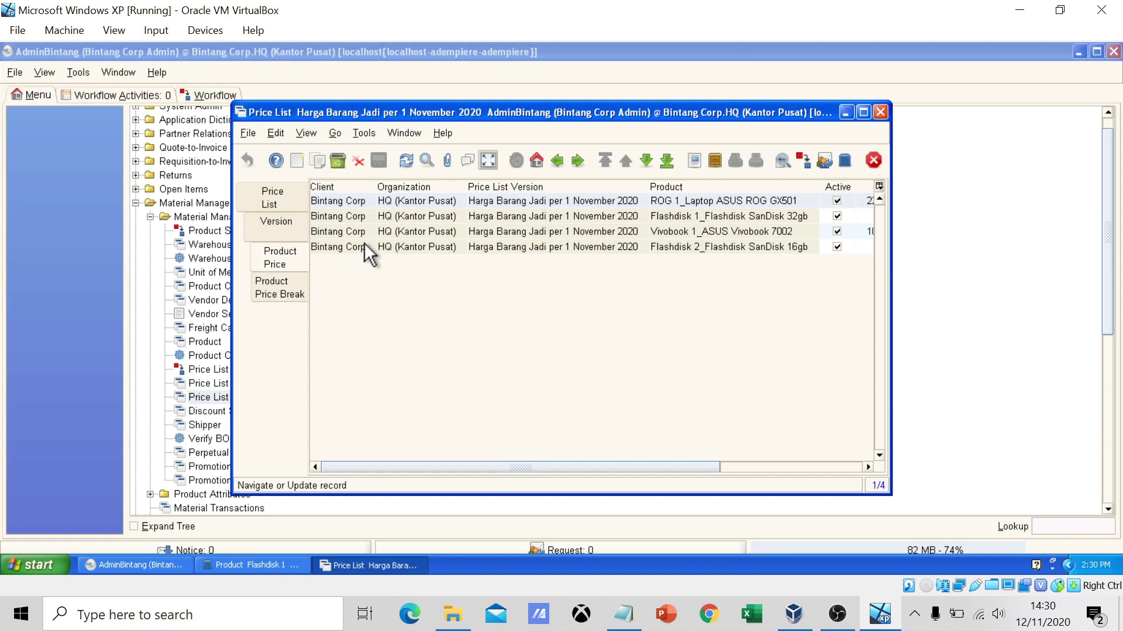
pyautogui.click(287, 224)
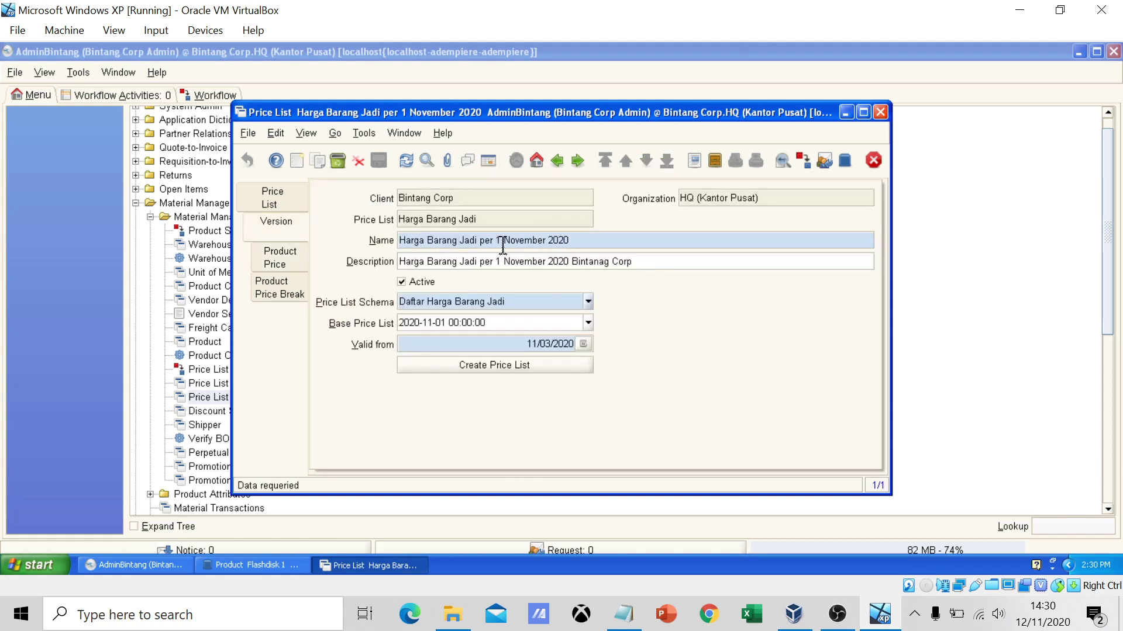
pyautogui.click(278, 262)
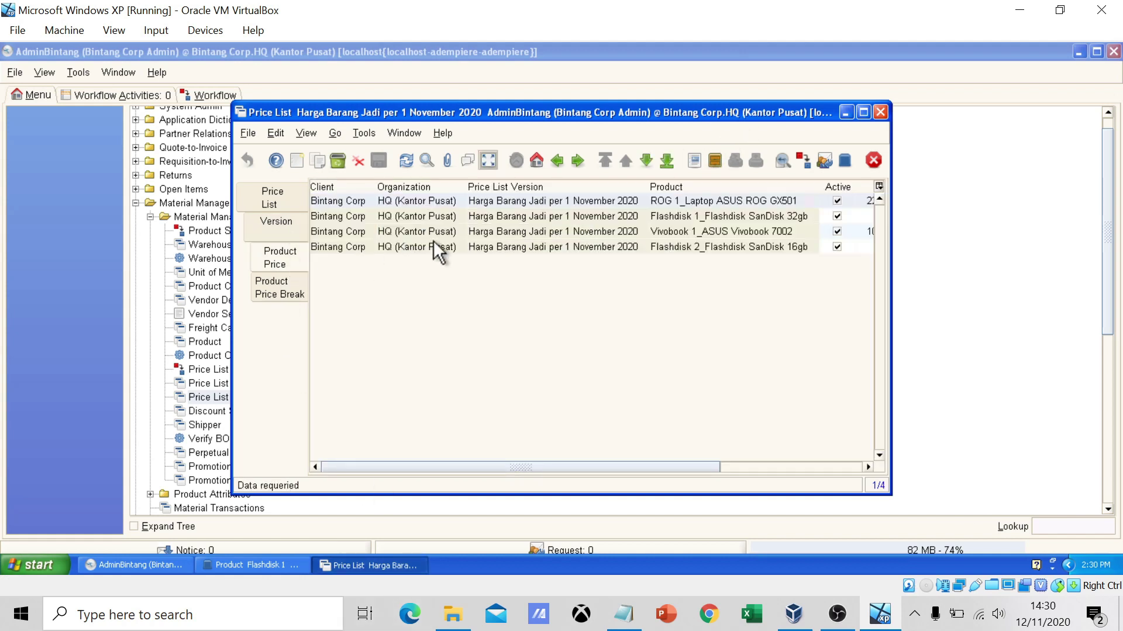
# - Place the Flashdisk SanDisk 32gb product record and its Harga Barang Jadi price list entry side by side to compare their prices
pyautogui.click(260, 565)
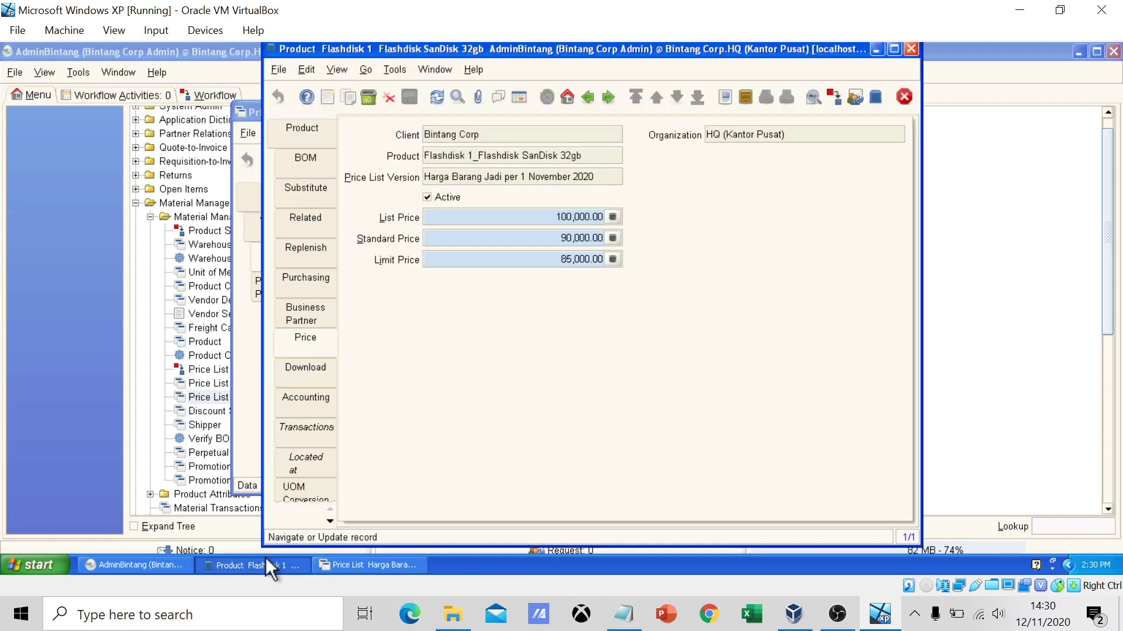
pyautogui.moveTo(601, 47); pyautogui.dragTo(829, 51)
pyautogui.click(369, 117)
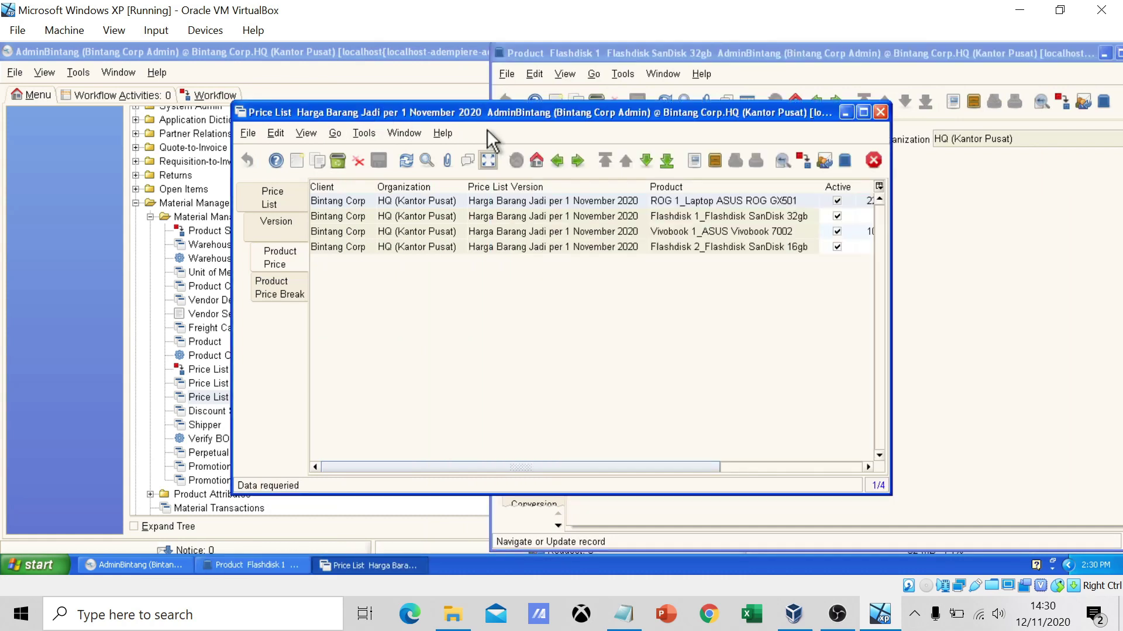
pyautogui.click(541, 217)
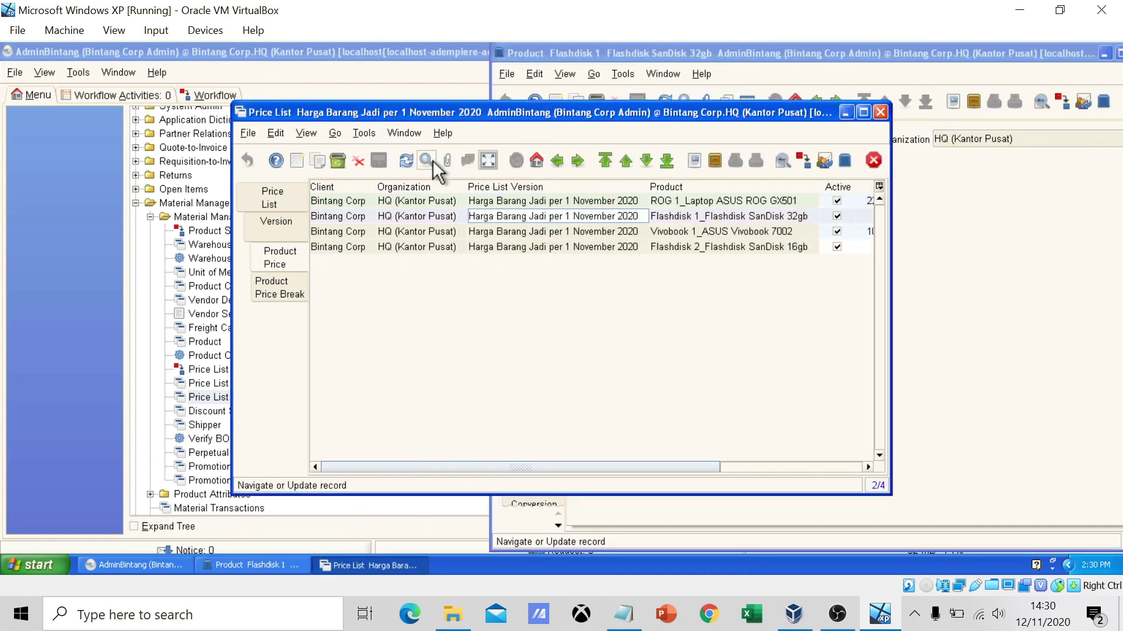
pyautogui.click(487, 161)
pyautogui.moveTo(594, 113); pyautogui.dragTo(377, 125)
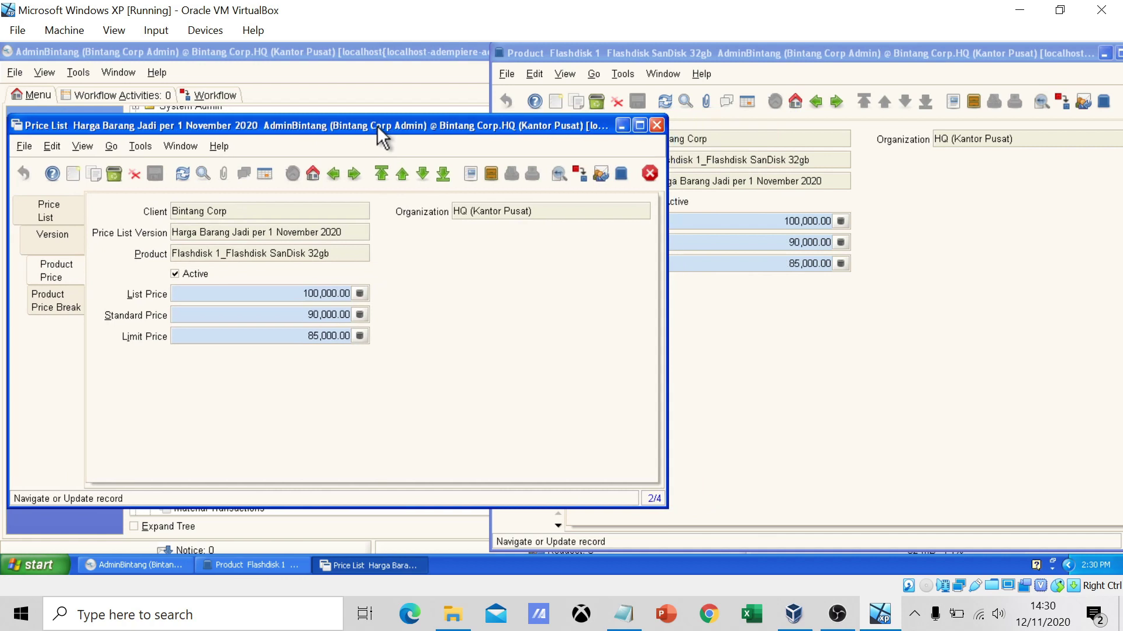
pyautogui.click(678, 52)
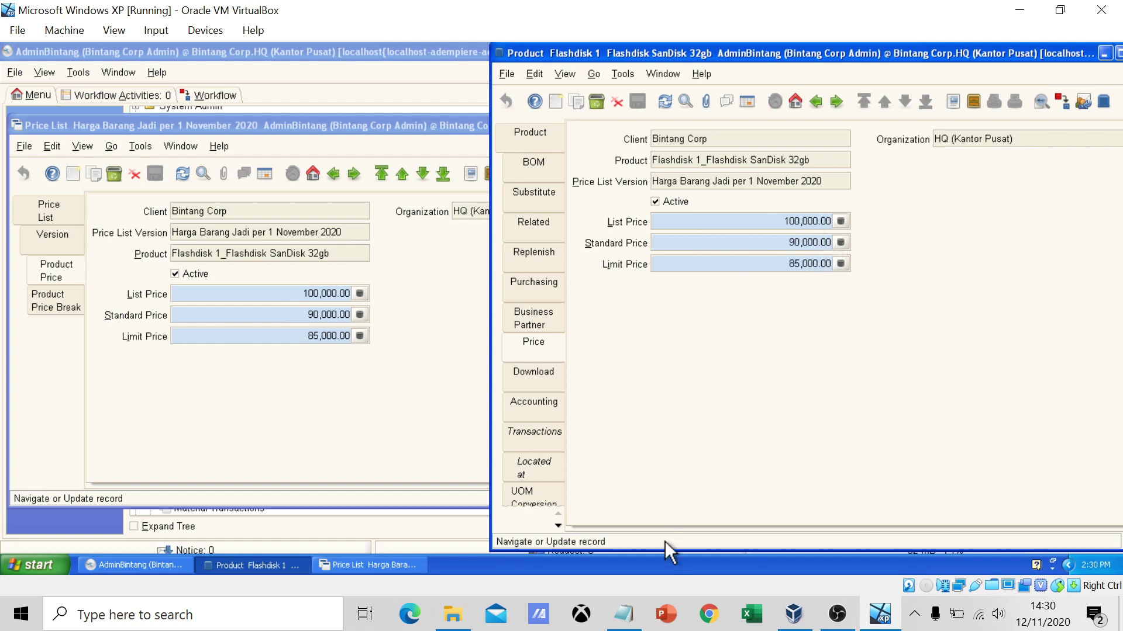
# - Bring up the note, narrow its window, and highlight the line "- Cek product price."
pyautogui.click(623, 614)
pyautogui.moveTo(725, 225); pyautogui.dragTo(632, 243)
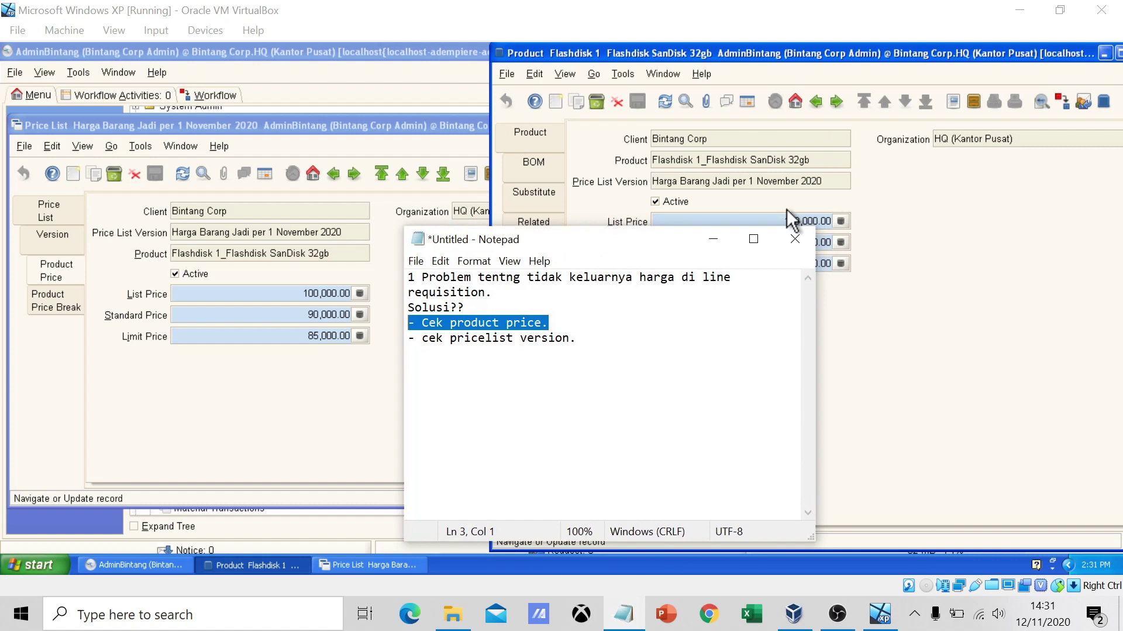
pyautogui.moveTo(816, 230); pyautogui.dragTo(698, 230)
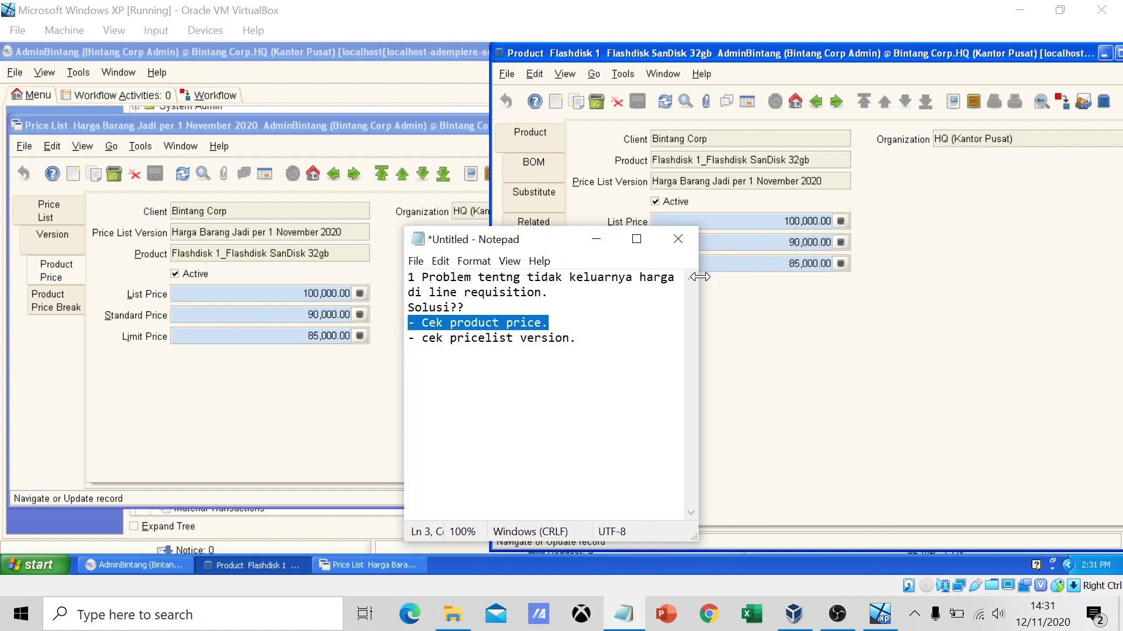
pyautogui.moveTo(574, 242); pyautogui.dragTo(557, 253)
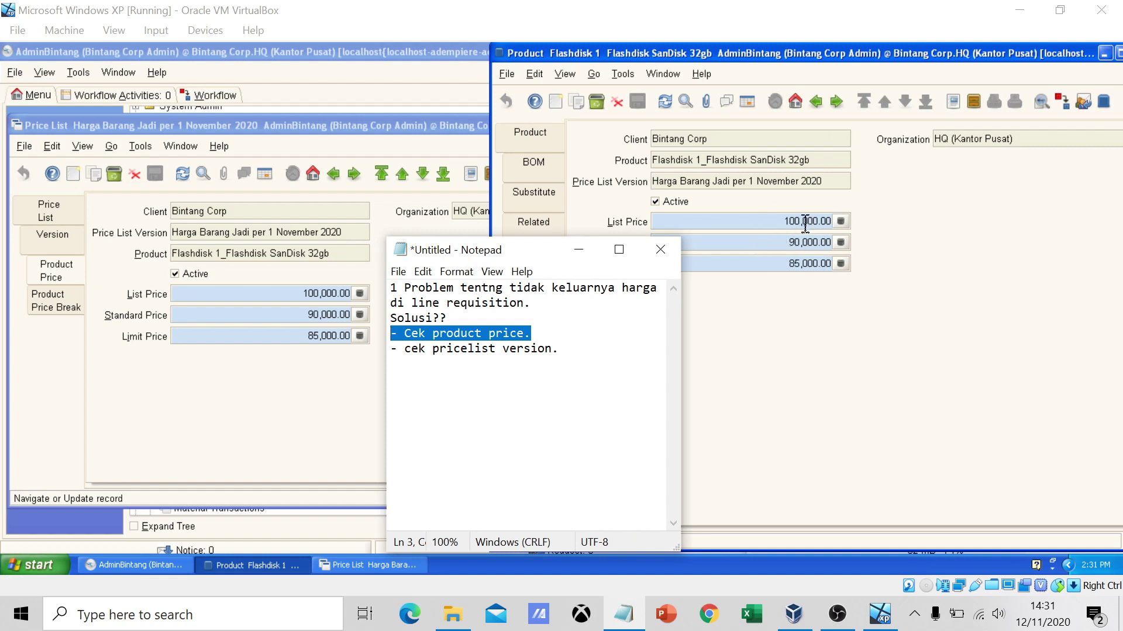
pyautogui.press('Right')
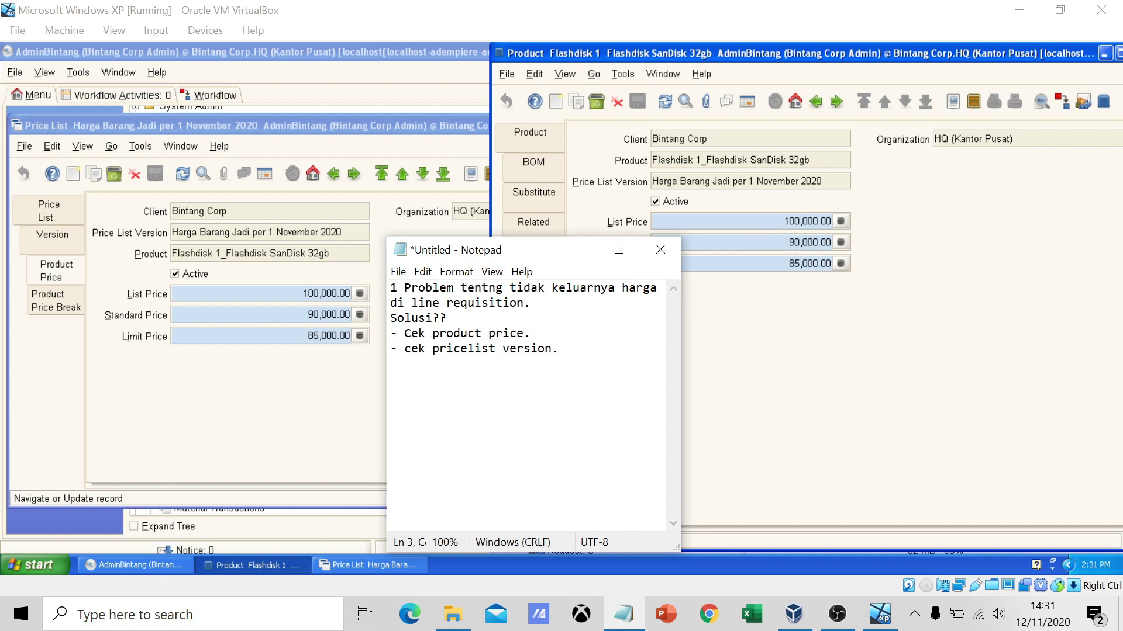
pyautogui.hotkey('shift', 'Left')
pyautogui.hotkey('shift', 'Left')
pyautogui.hotkey('shift', 'Left')
pyautogui.hotkey('shift', 'Left')
pyautogui.hotkey('shift', 'Left')
pyautogui.hotkey('shift', 'Left')
pyautogui.hotkey('shift', 'Left')
pyautogui.hotkey('shift', 'Left')
pyautogui.hotkey('shift', 'Left')
pyautogui.hotkey('shift', 'Left')
pyautogui.hotkey('shift', 'Left')
pyautogui.hotkey('shift', 'Left')
pyautogui.hotkey('shift', 'Left')
pyautogui.hotkey('shift', 'Left')
pyautogui.hotkey('shift', 'Left')
pyautogui.hotkey('shift', 'Left')
pyautogui.hotkey('shift', 'Left')
# - Rearrange the price list window and return to the Flashdisk SanDisk 32gb product record to review its prices
pyautogui.click(723, 279)
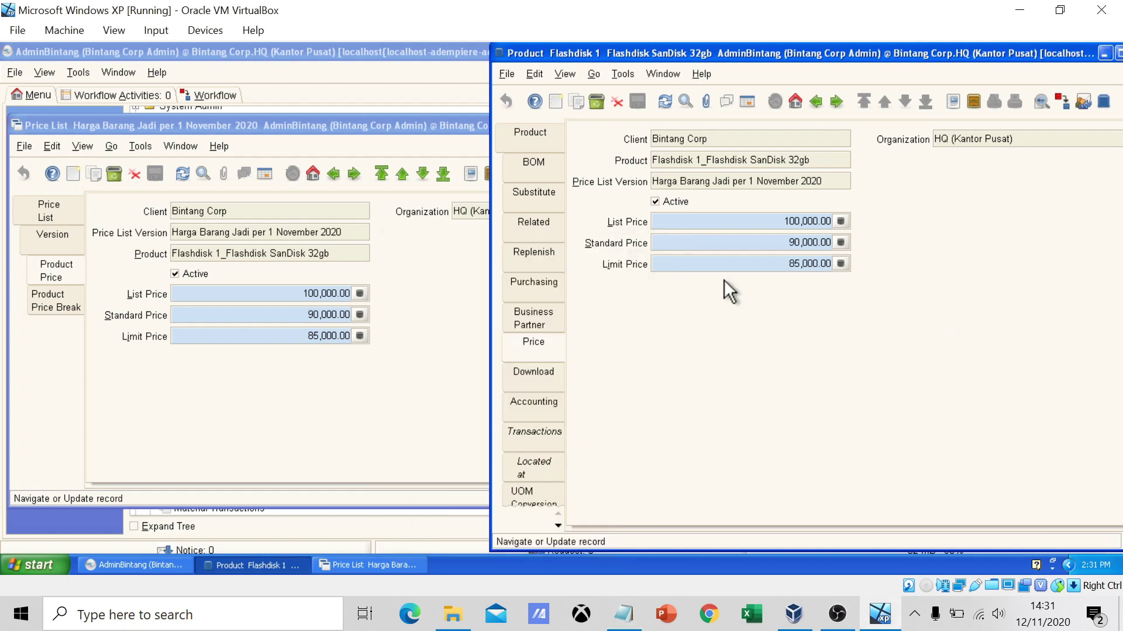
pyautogui.moveTo(418, 126); pyautogui.dragTo(971, 252)
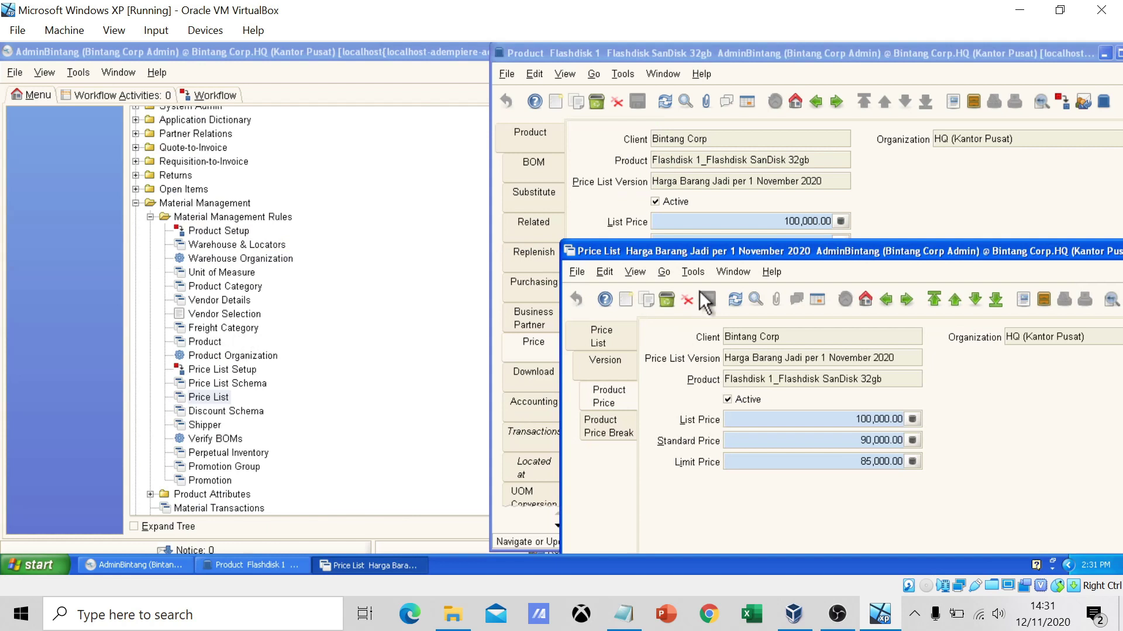
pyautogui.moveTo(644, 247); pyautogui.dragTo(353, 187)
pyautogui.click(754, 78)
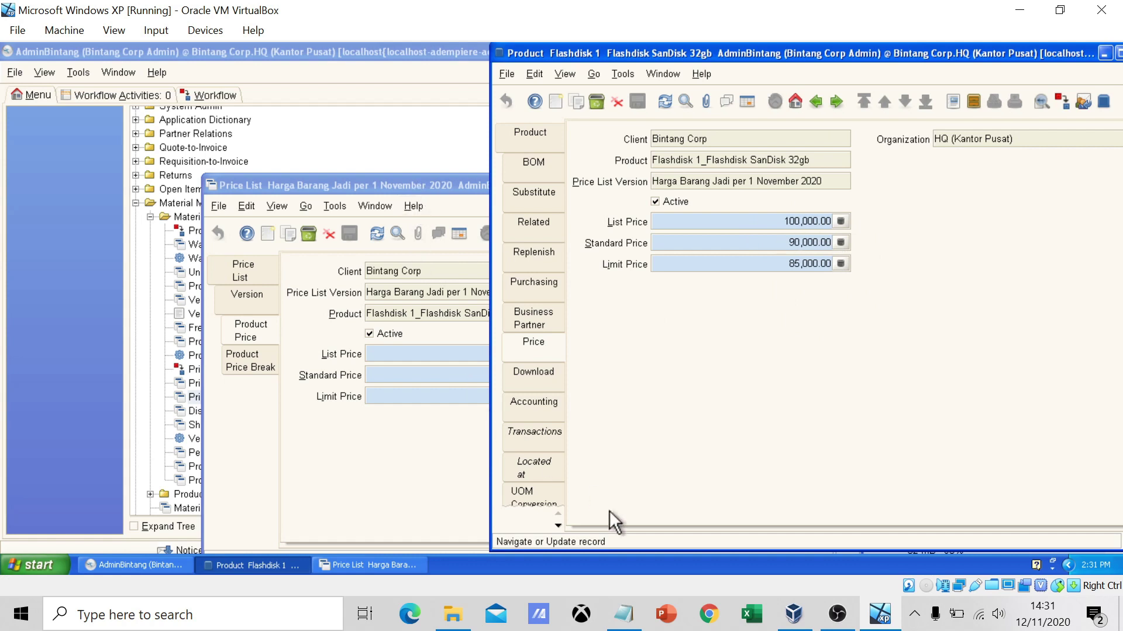
# - Highlight "- cek pricelist version." in the note and minimize the note
pyautogui.click(623, 614)
pyautogui.moveTo(566, 349); pyautogui.dragTo(390, 348)
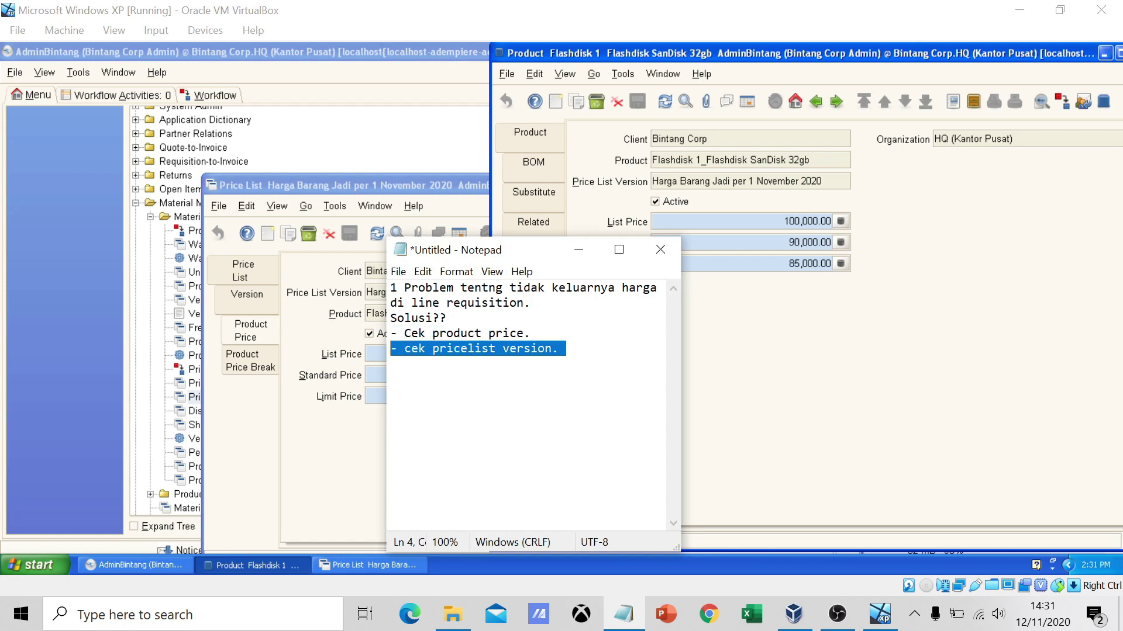
pyautogui.moveTo(566, 348); pyautogui.dragTo(390, 348)
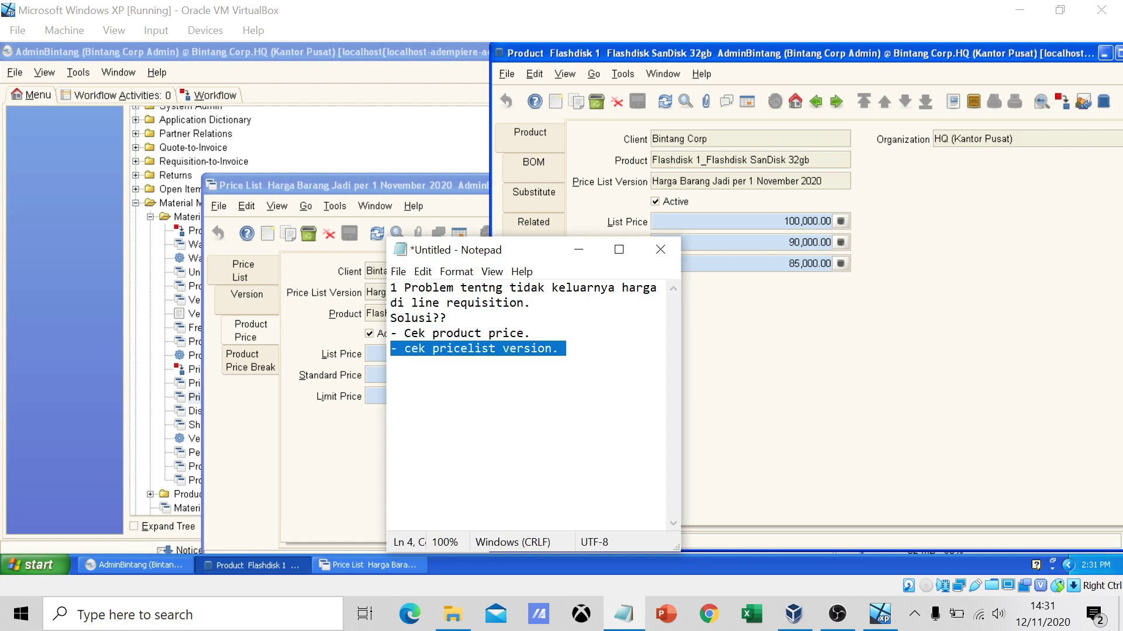
pyautogui.click(579, 250)
# - Examine the Harga Barang Jadi price list header, its 1 November 2020 version details, and the product prices under that version
pyautogui.moveTo(422, 180); pyautogui.dragTo(593, 132)
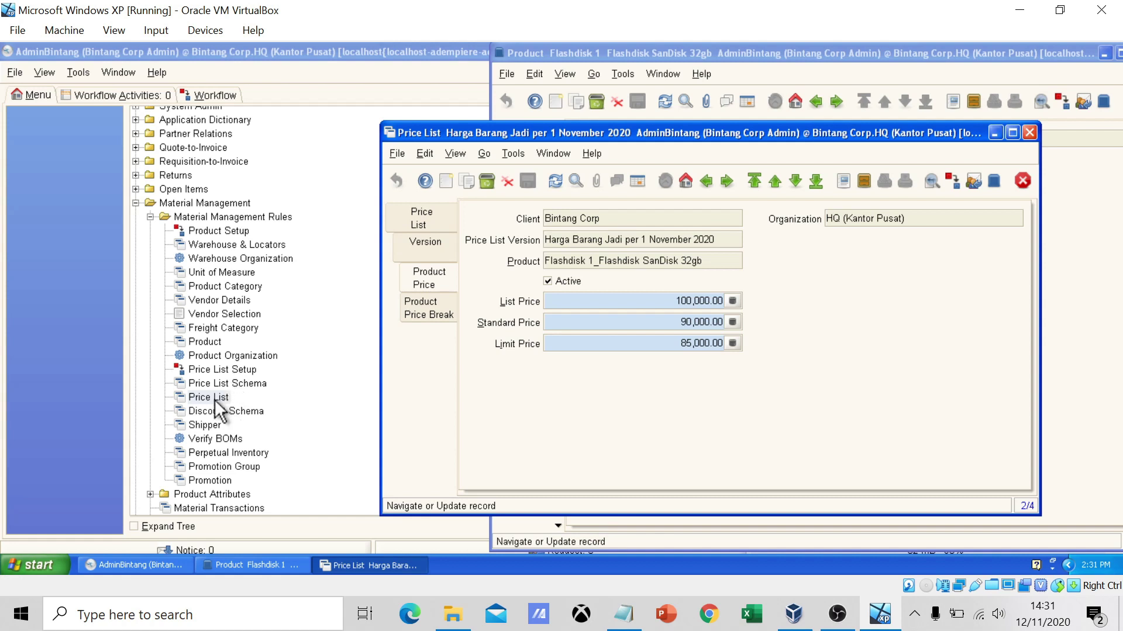
pyautogui.moveTo(614, 139); pyautogui.dragTo(409, 144)
pyautogui.click(220, 248)
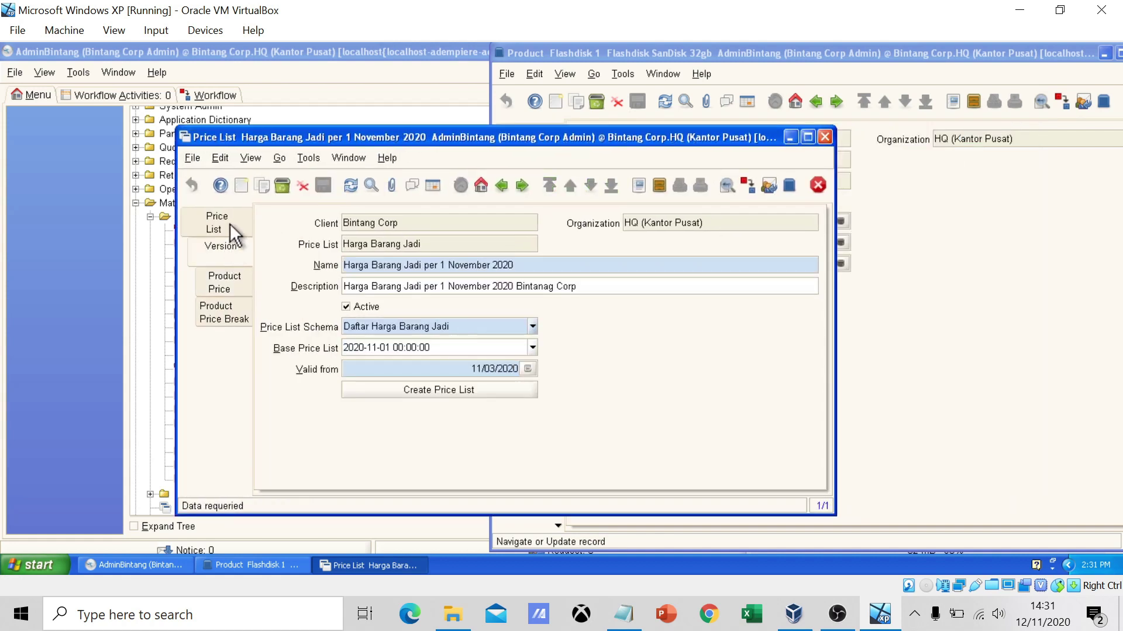
pyautogui.click(230, 227)
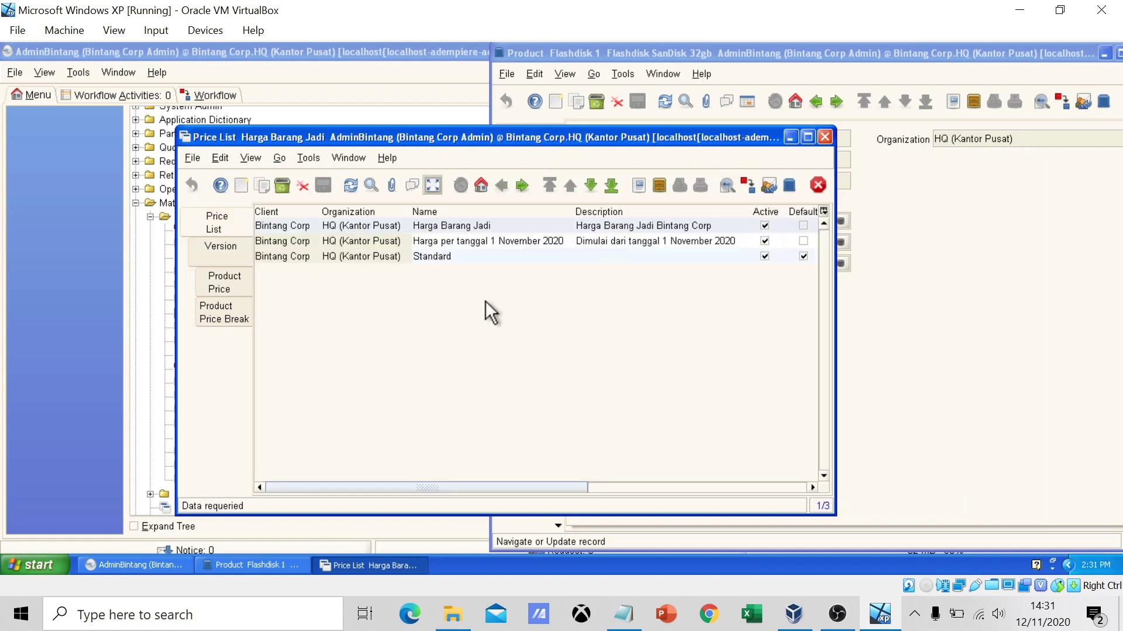
pyautogui.click(433, 184)
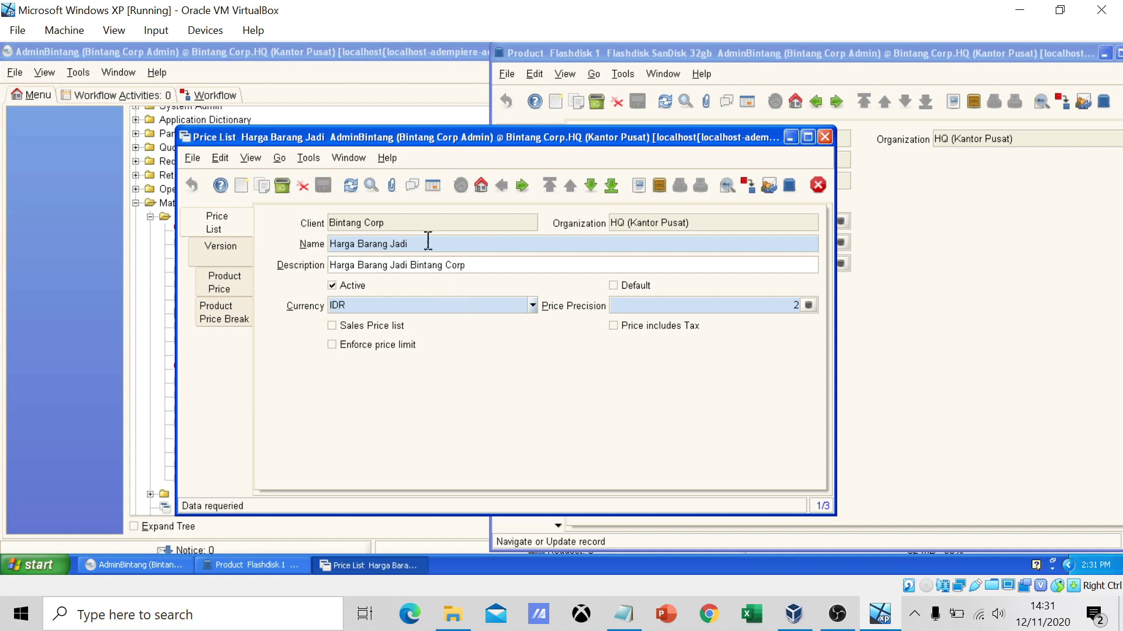
pyautogui.click(220, 247)
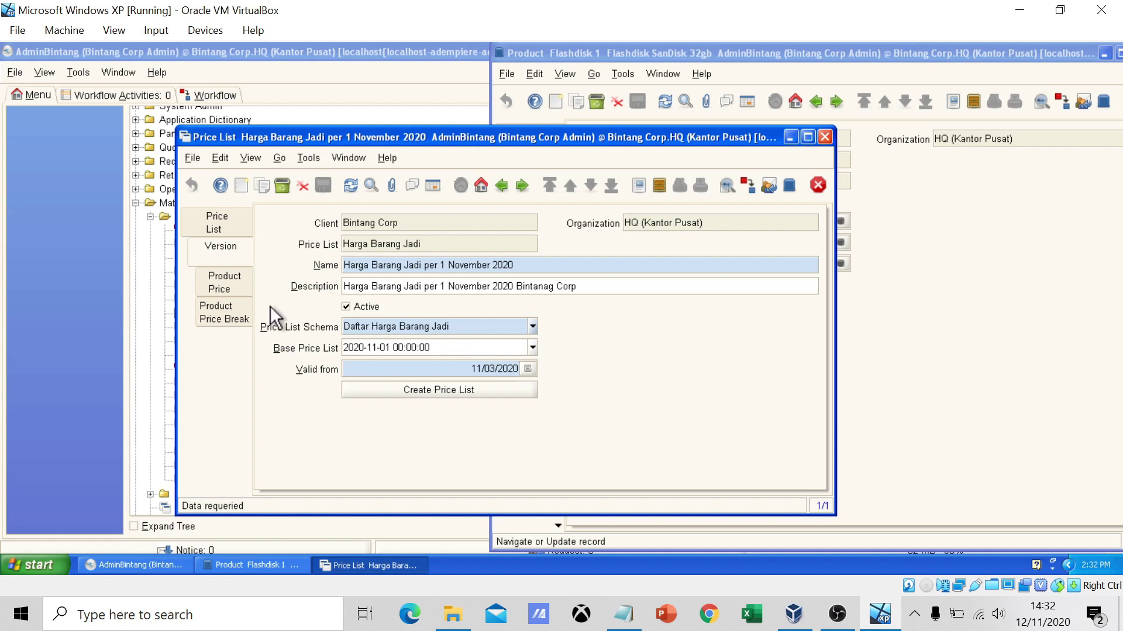
pyautogui.click(224, 280)
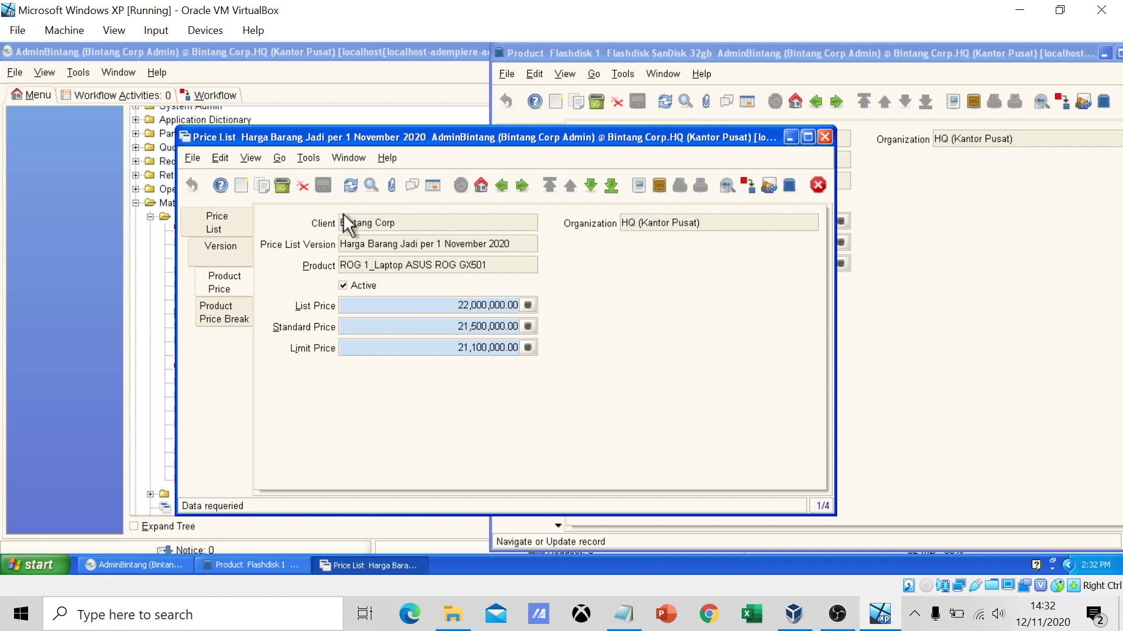
# - Open the Flashdisk SanDisk 32gb entry among the version's product prices and compare it with the product record
pyautogui.click(223, 219)
pyautogui.click(223, 280)
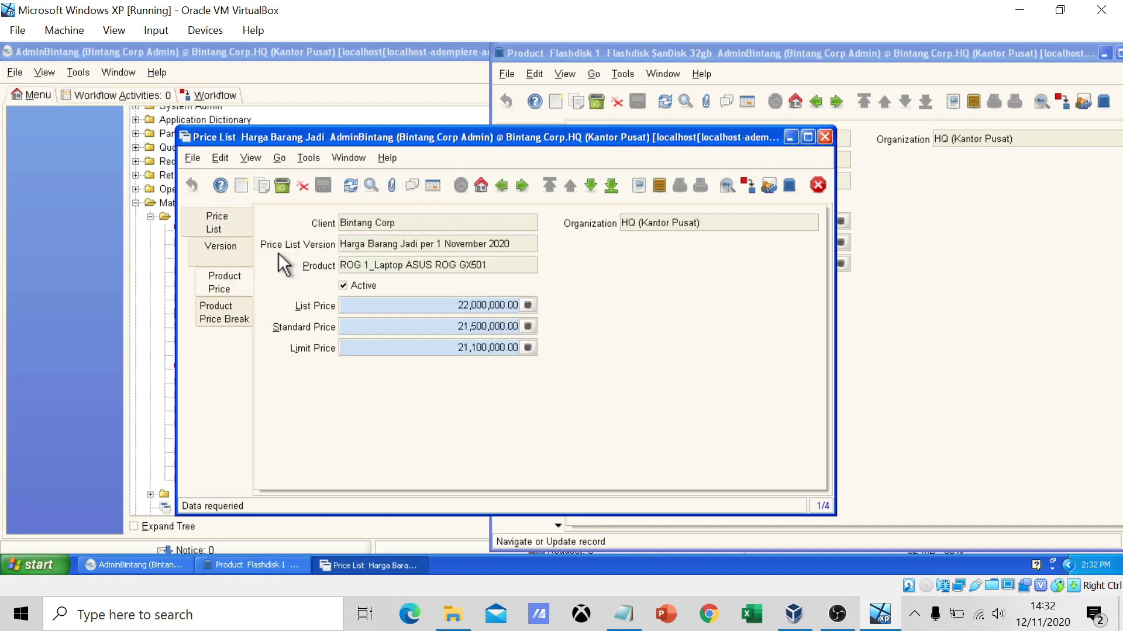
pyautogui.click(433, 186)
pyautogui.click(387, 242)
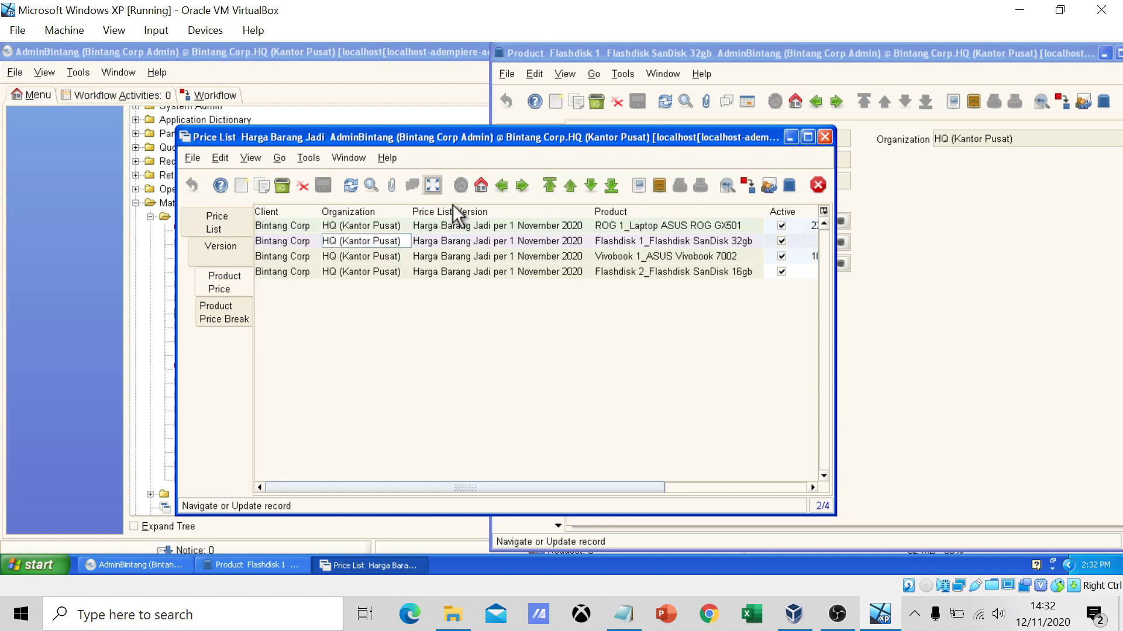
pyautogui.click(432, 187)
pyautogui.moveTo(537, 146); pyautogui.dragTo(447, 145)
pyautogui.click(652, 72)
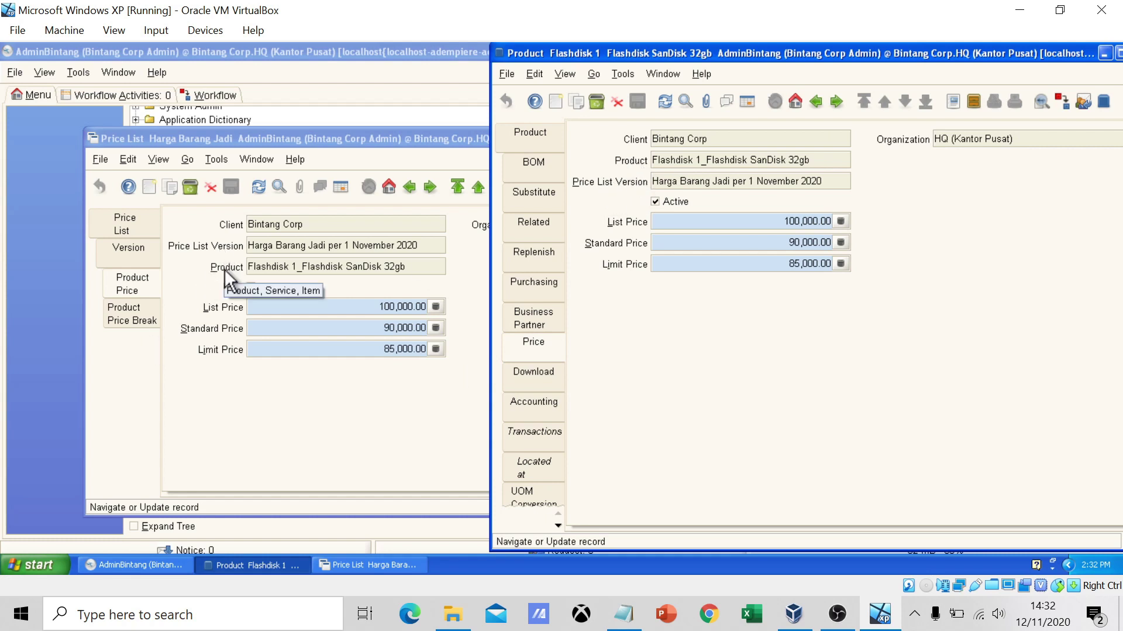
pyautogui.click(324, 158)
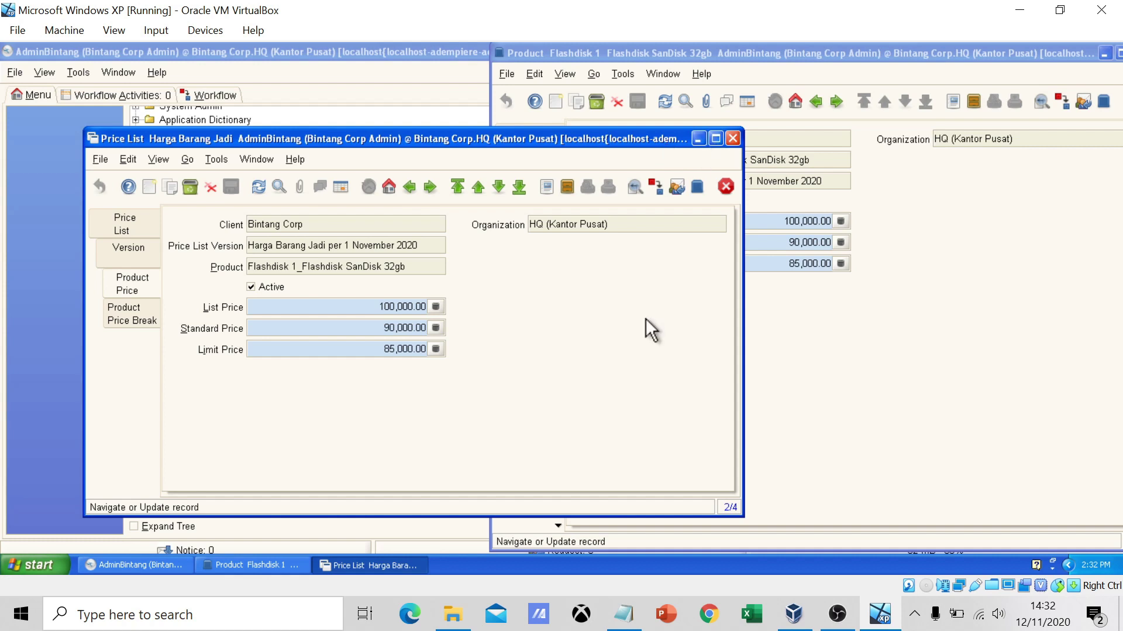
# - Highlight both solution points in the note, reduce the highlight to "- cek pricelist version.", and return to the price list
pyautogui.click(623, 614)
pyautogui.press('End')
pyautogui.hotkey('shift', 'Up')
pyautogui.hotkey('shift', 'Home')
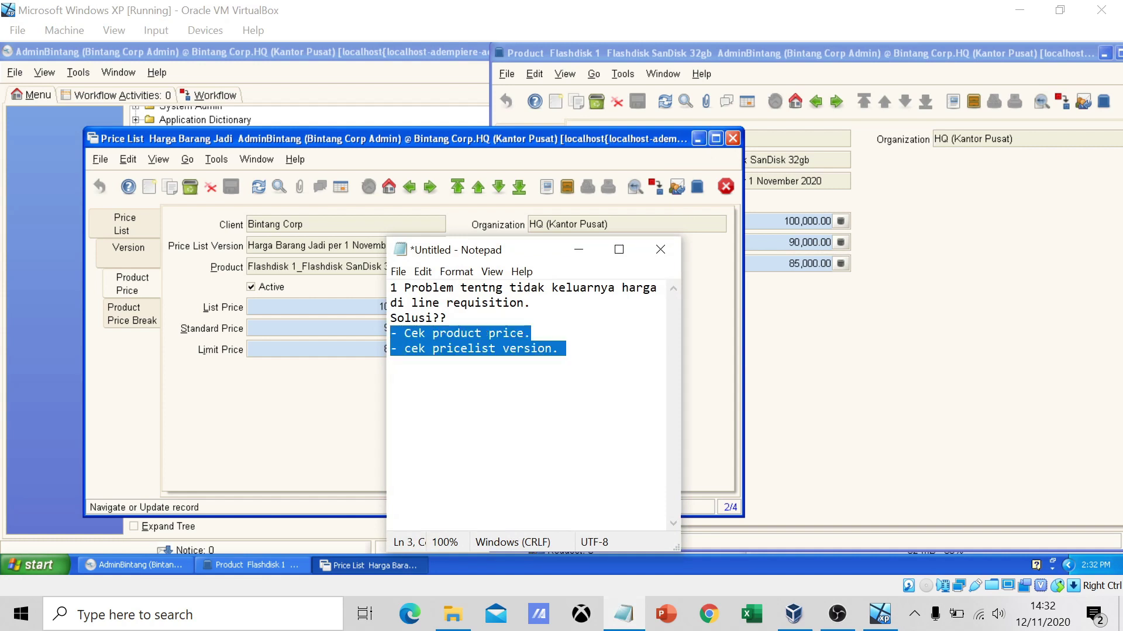
pyautogui.click(1079, 265)
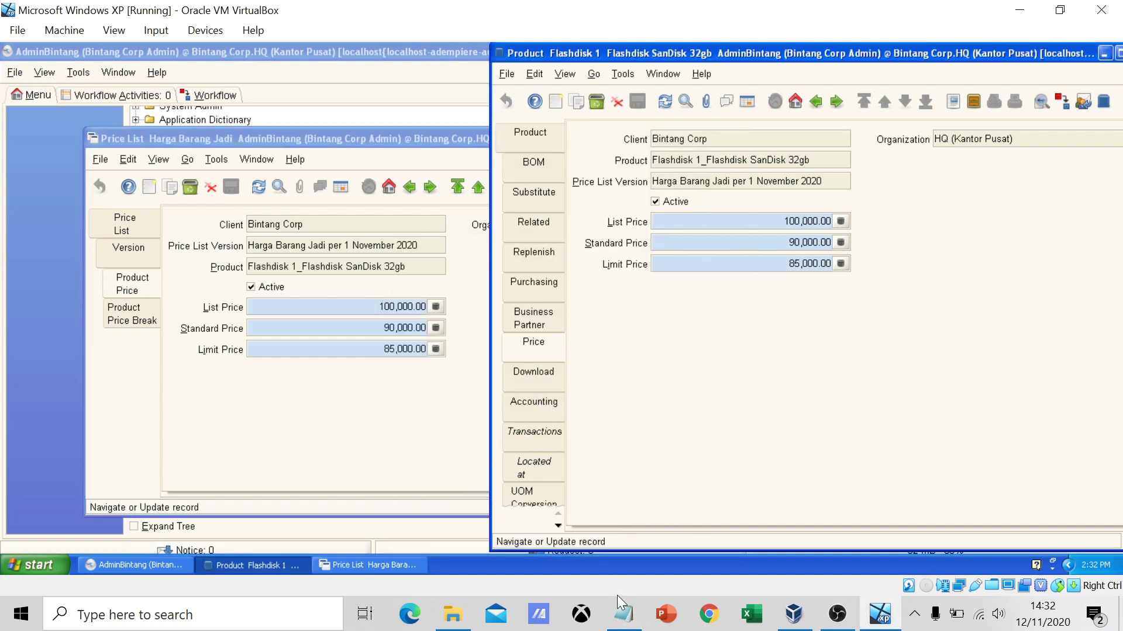
pyautogui.click(621, 611)
pyautogui.hotkey('shift', 'Down')
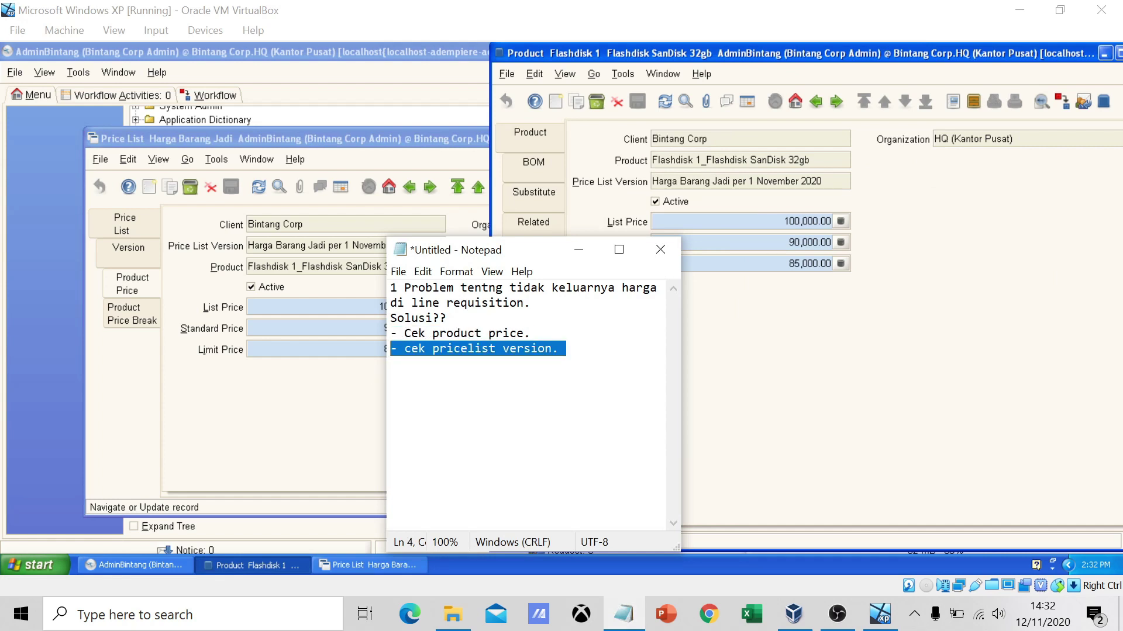
pyautogui.click(328, 364)
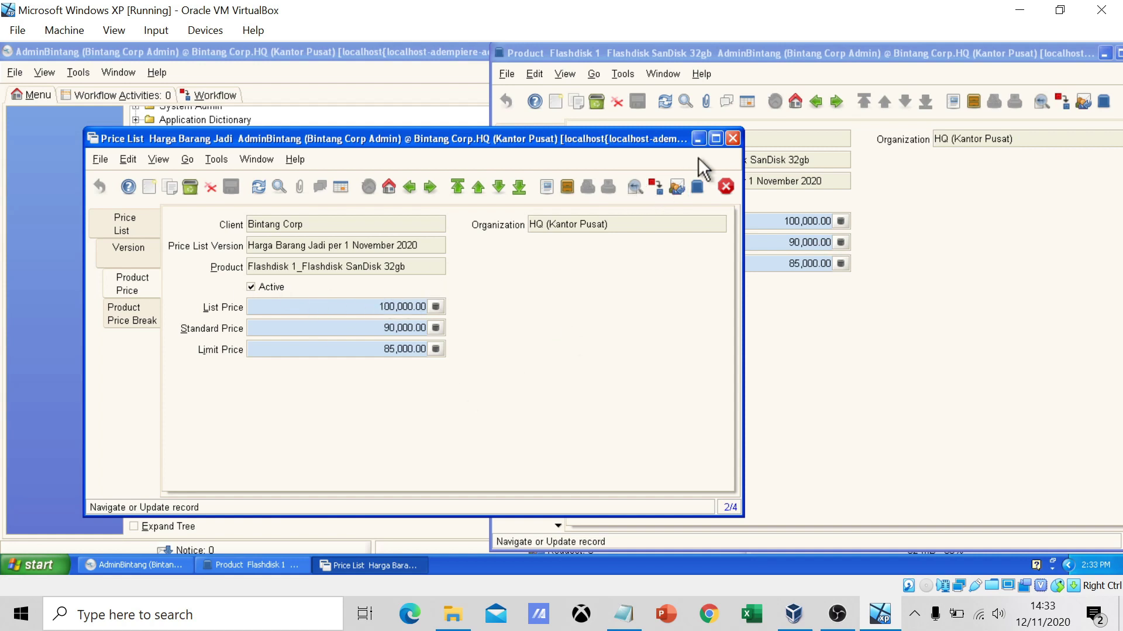
# - Close the Price List window and the Flashdisk SanDisk 32gb product record
pyautogui.click(733, 138)
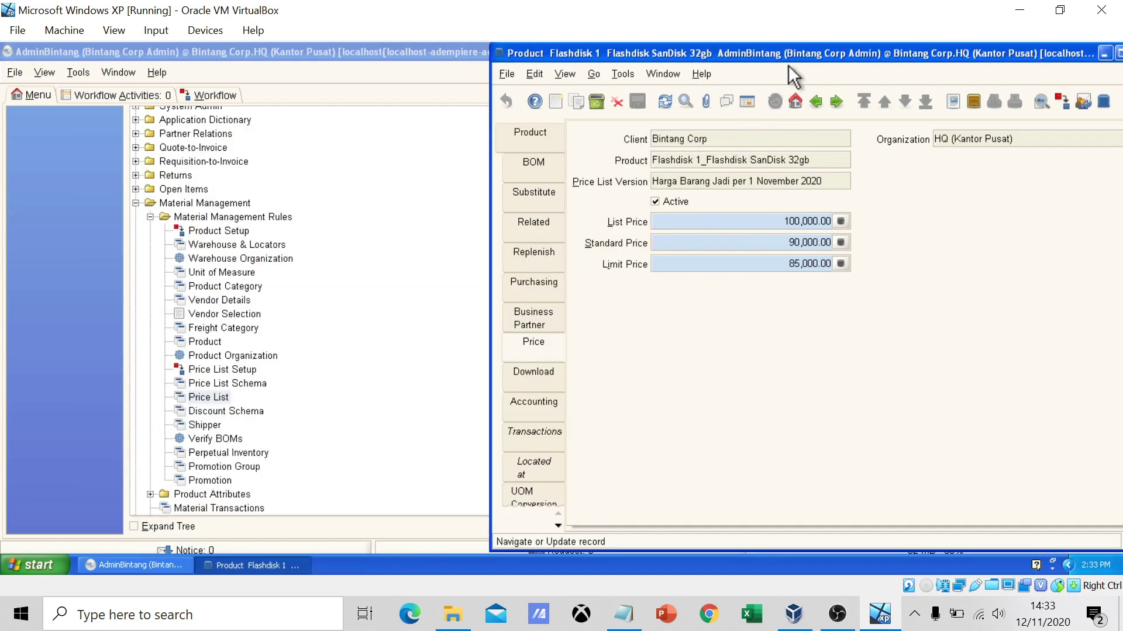
pyautogui.moveTo(788, 55); pyautogui.dragTo(627, 62)
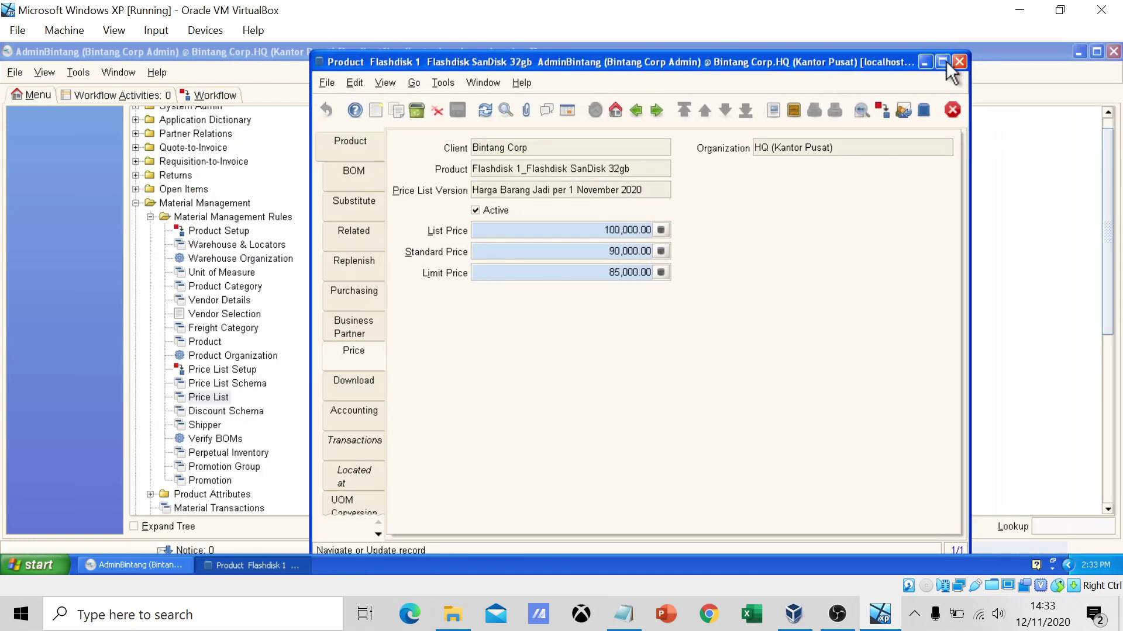
pyautogui.click(957, 58)
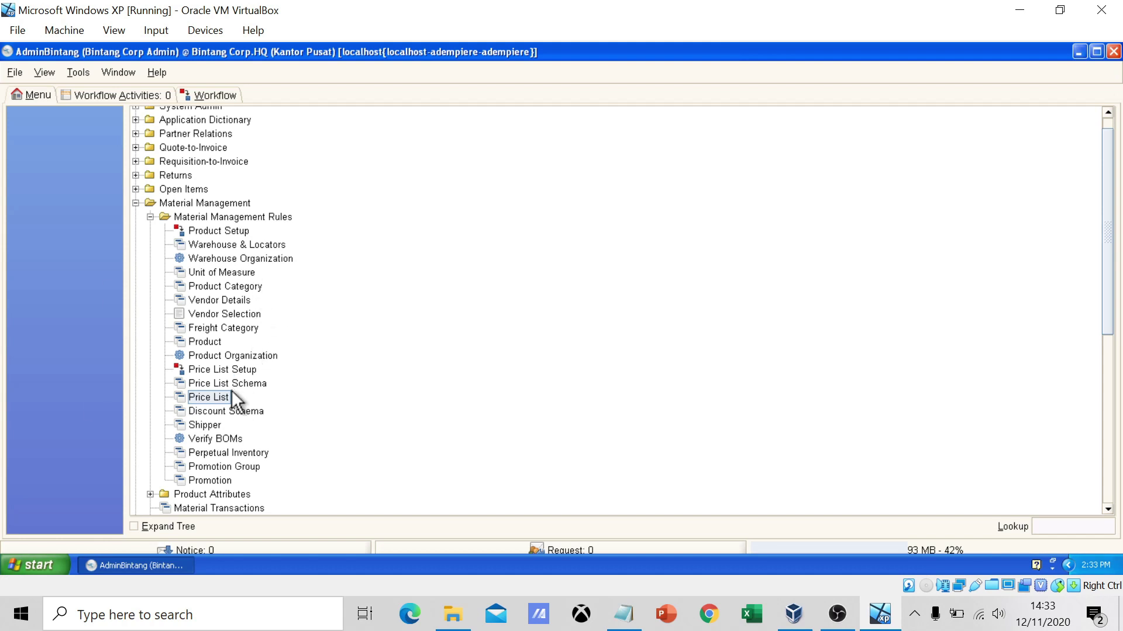
# - Open Create PO from Requisition under Requisition-to-Invoice, review the warehouse choices, and select Standard
pyautogui.click(173, 159)
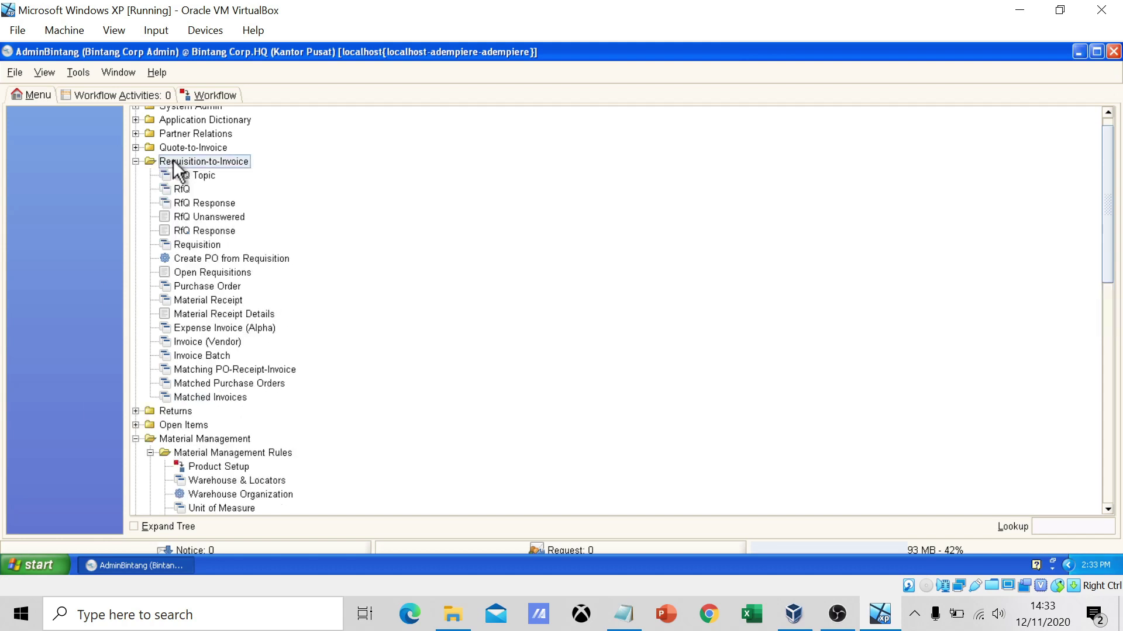
pyautogui.click(227, 260)
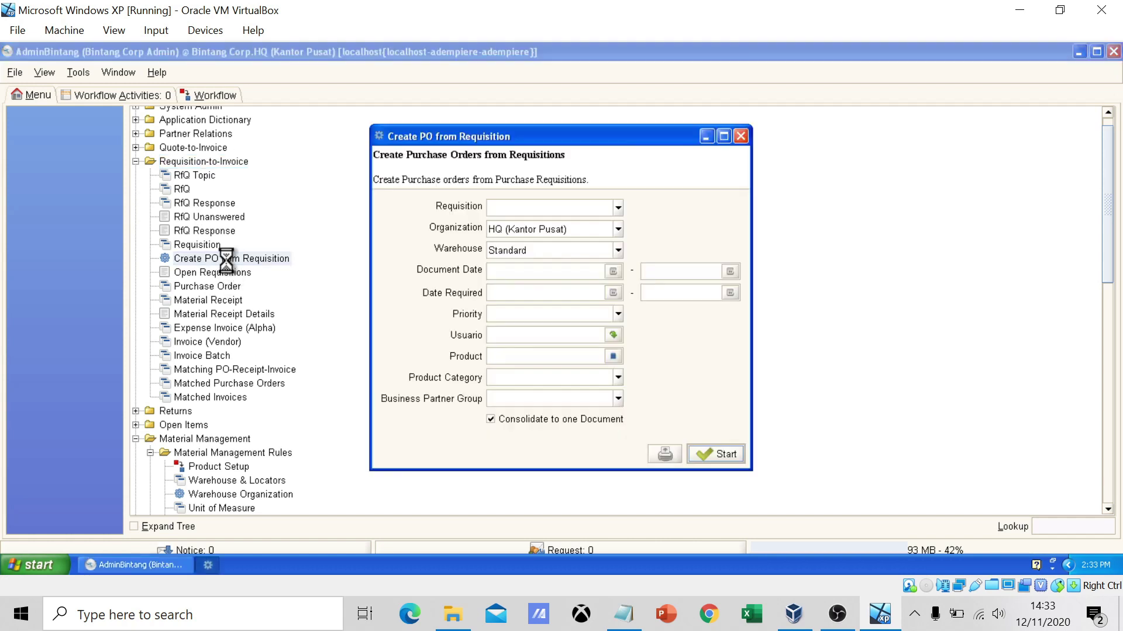
pyautogui.click(619, 252)
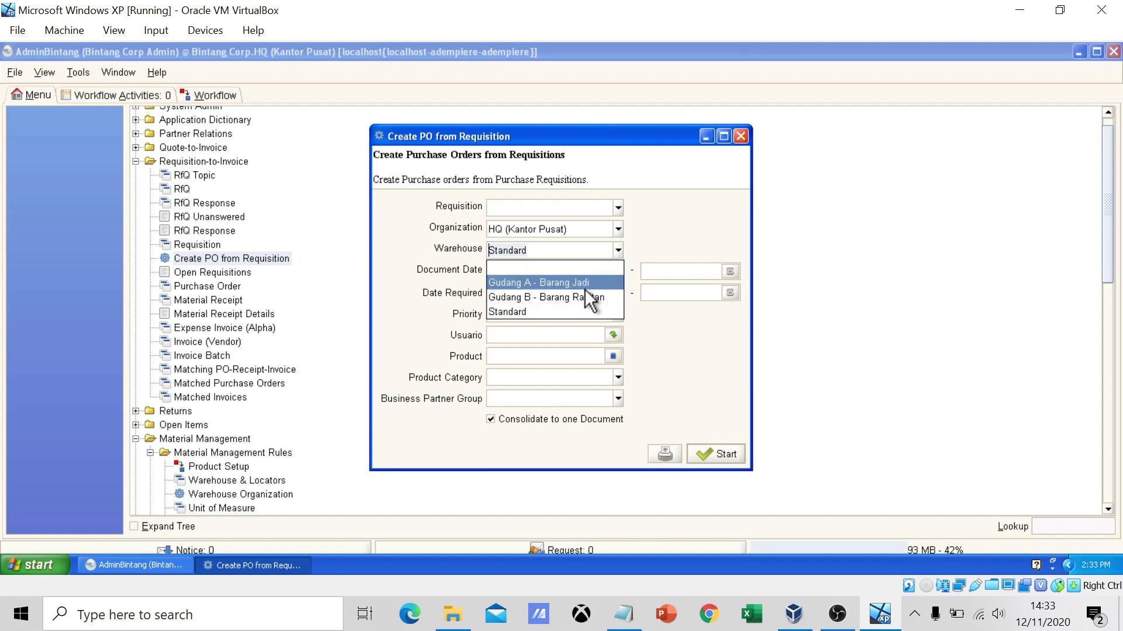
pyautogui.click(576, 311)
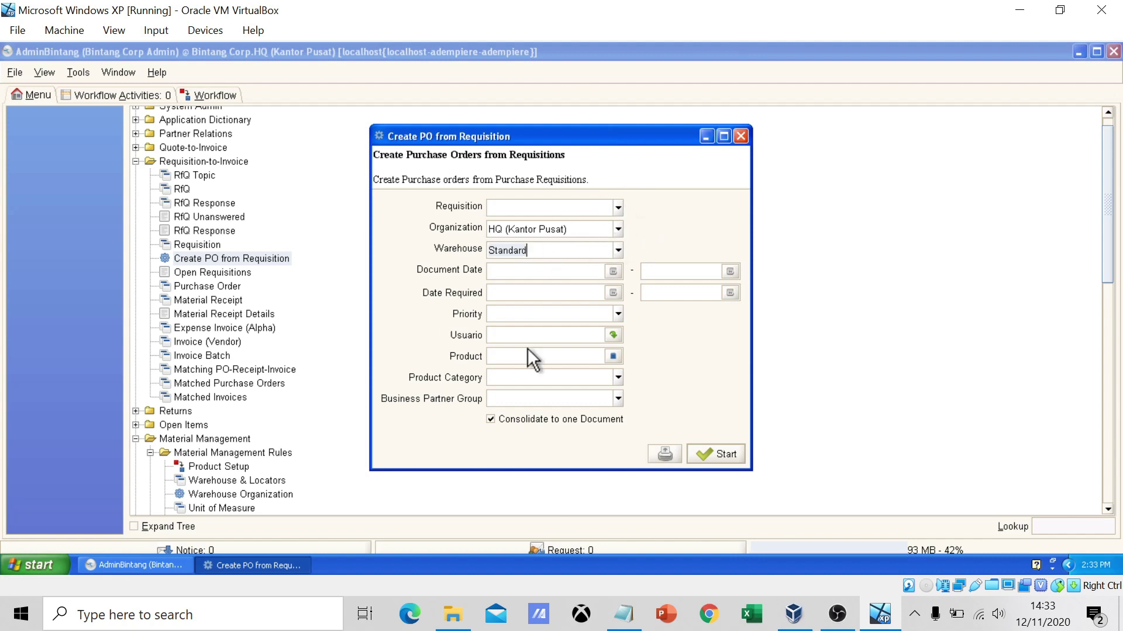
# - Minimize and restore the Create PO from Requisition form, and review its organization choices, keeping HQ (Kantor Pusat)
pyautogui.click(741, 136)
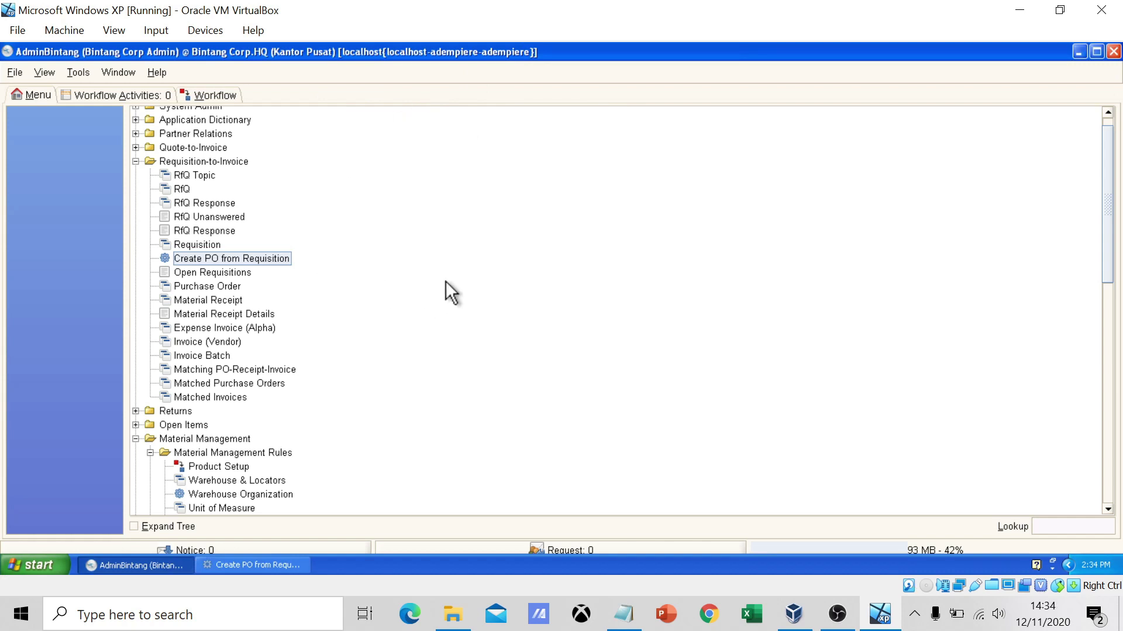
pyautogui.click(272, 560)
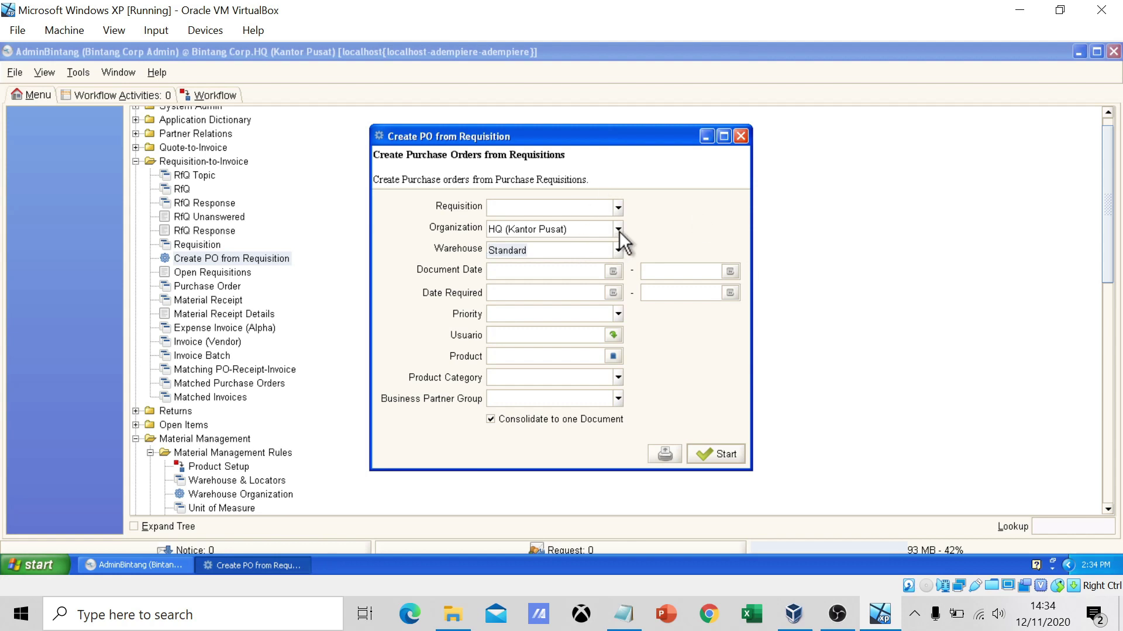
pyautogui.click(618, 229)
pyautogui.click(618, 229)
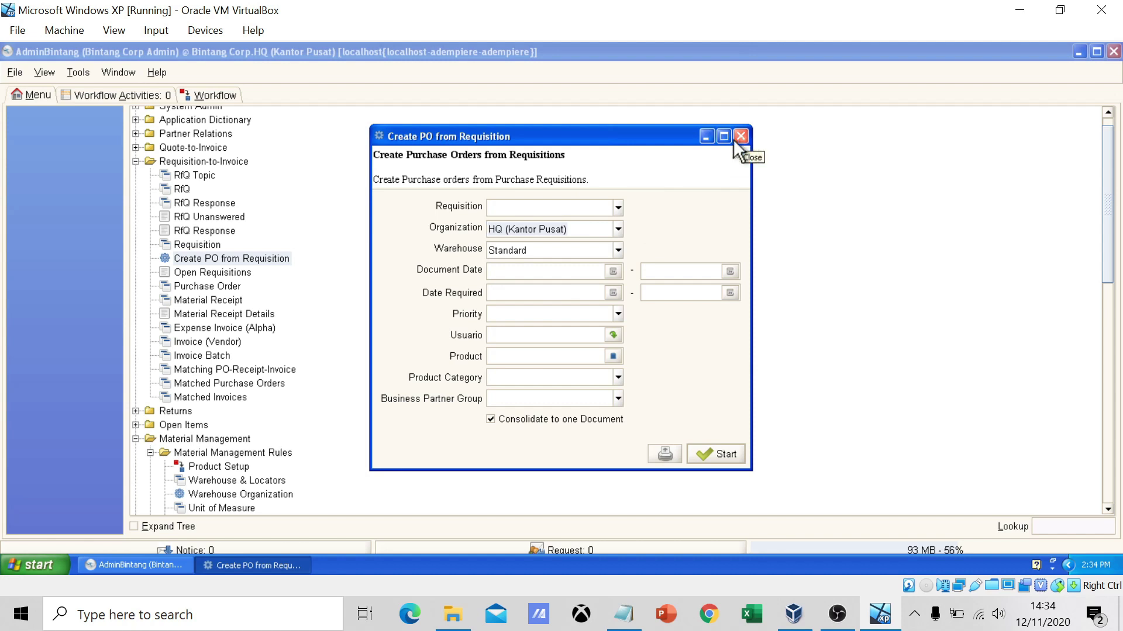
# - Switch to the Notepad note, add the line "2. Problem field mandatory Warehouse." below the first problem, and return to the purchase order form
pyautogui.click(624, 611)
pyautogui.click(390, 363)
pyautogui.press('Return')
pyautogui.write('2. ')
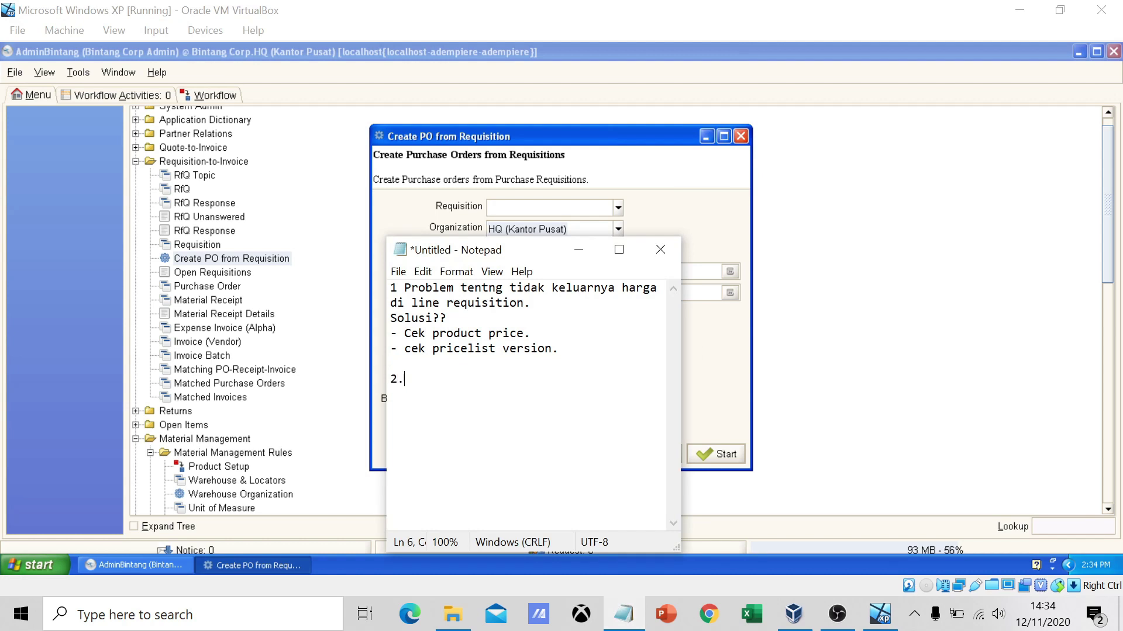
pyautogui.write('Problem field man')
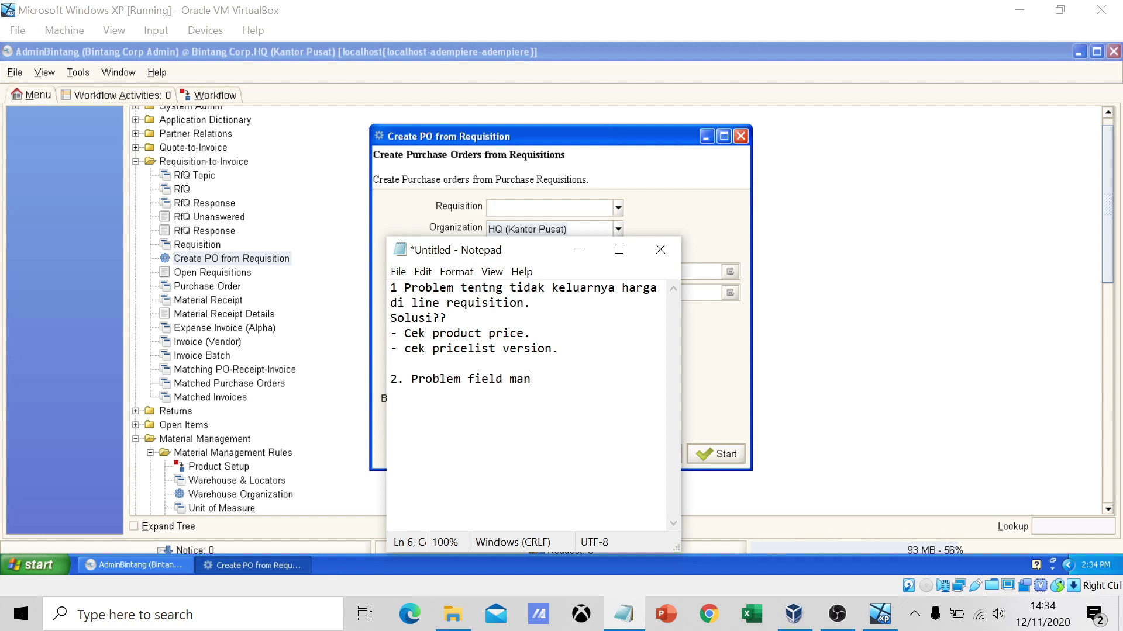
pyautogui.write('datory')
pyautogui.write('Warehouse.')
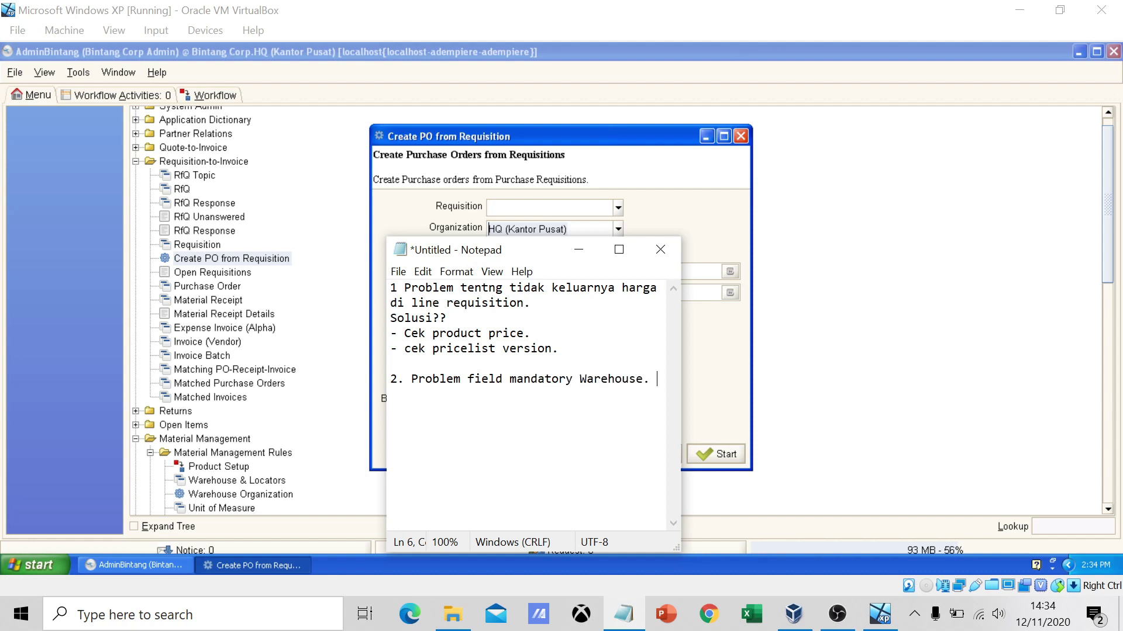
pyautogui.press('Return')
pyautogui.click(586, 254)
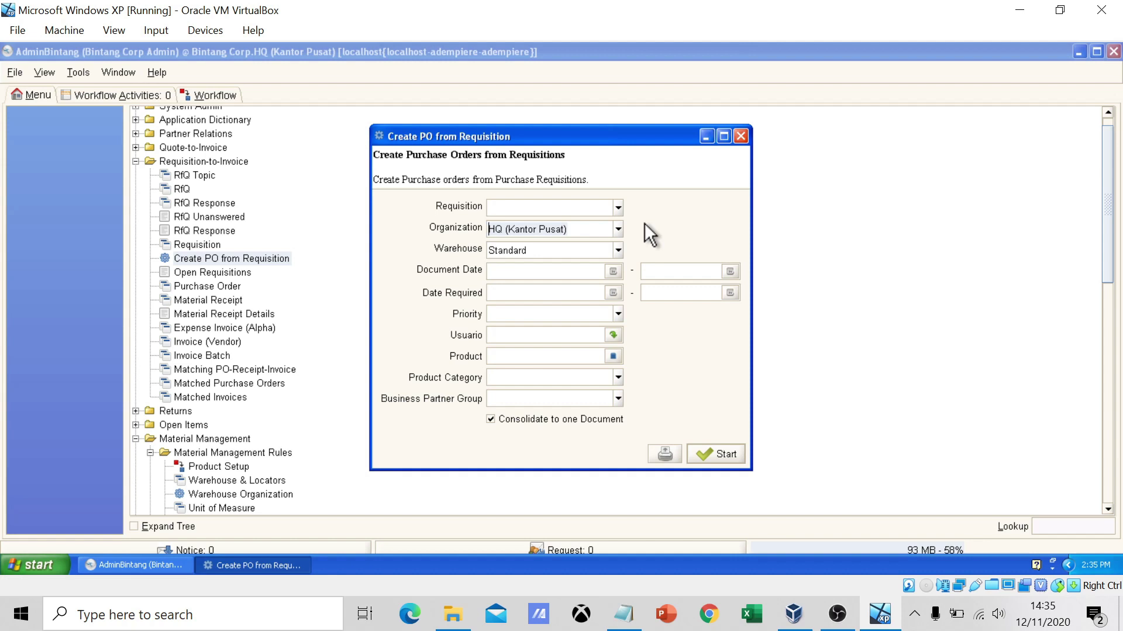
# - Close the Create PO from Requisition form and switch back to the Notepad note
pyautogui.click(740, 135)
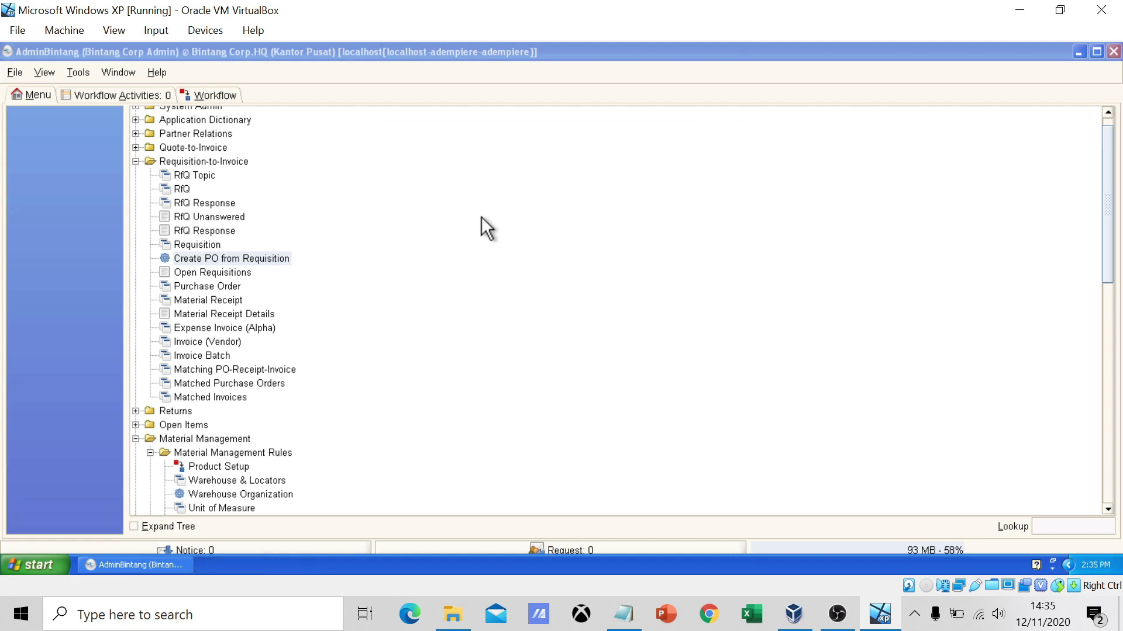
pyautogui.click(624, 614)
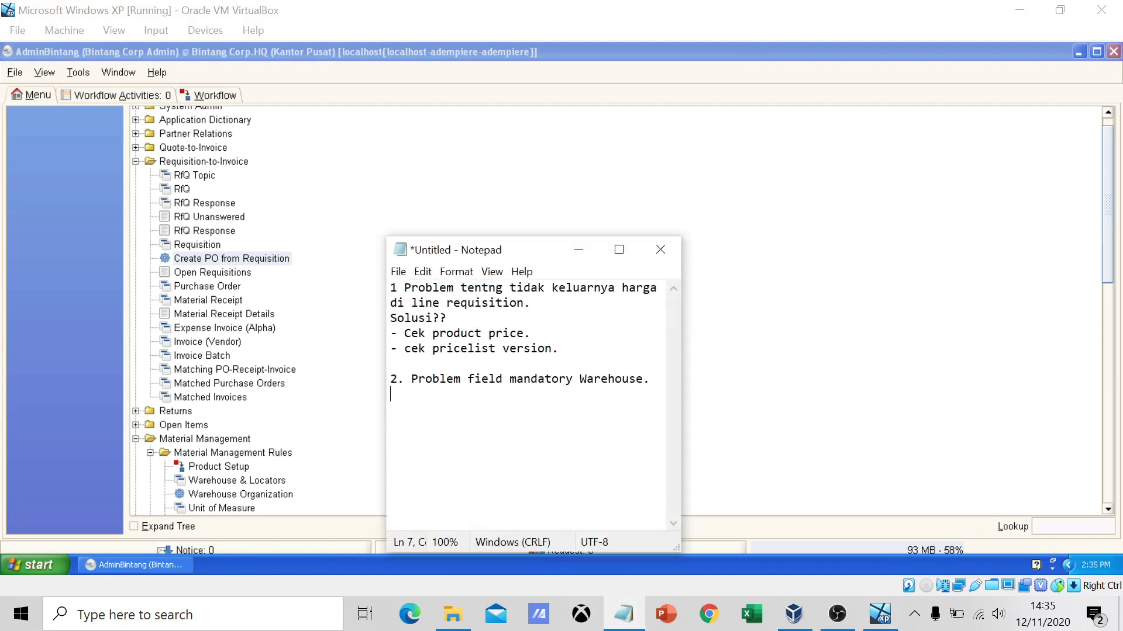